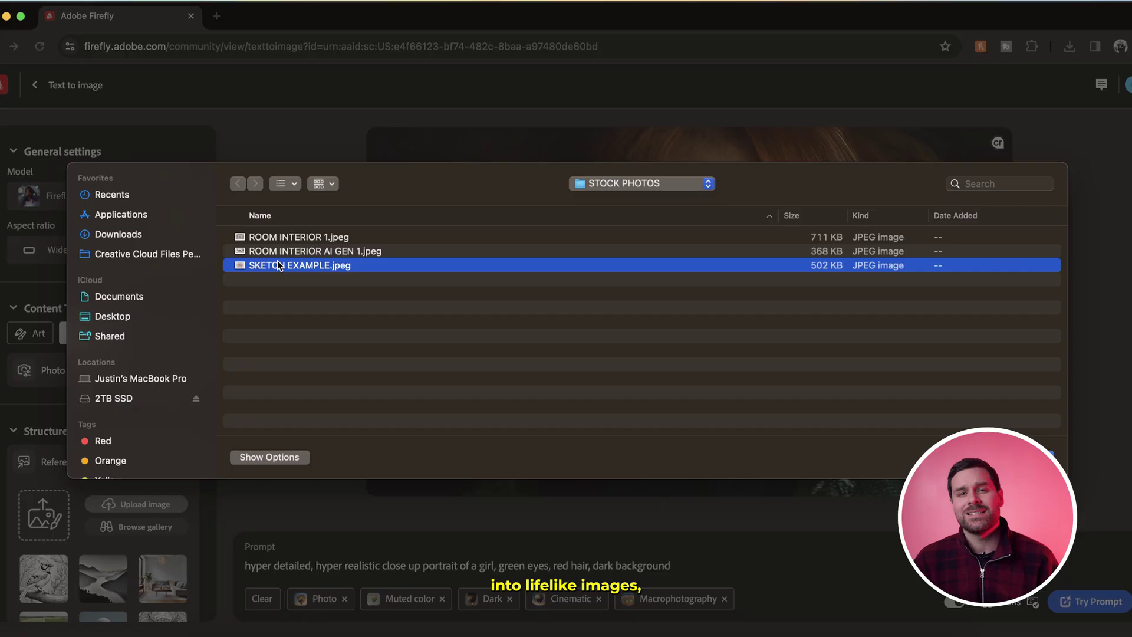
# Preview SKETCH EXAMPLE.jpeg, then load it as the Structure reference image.
pyautogui.press('space')
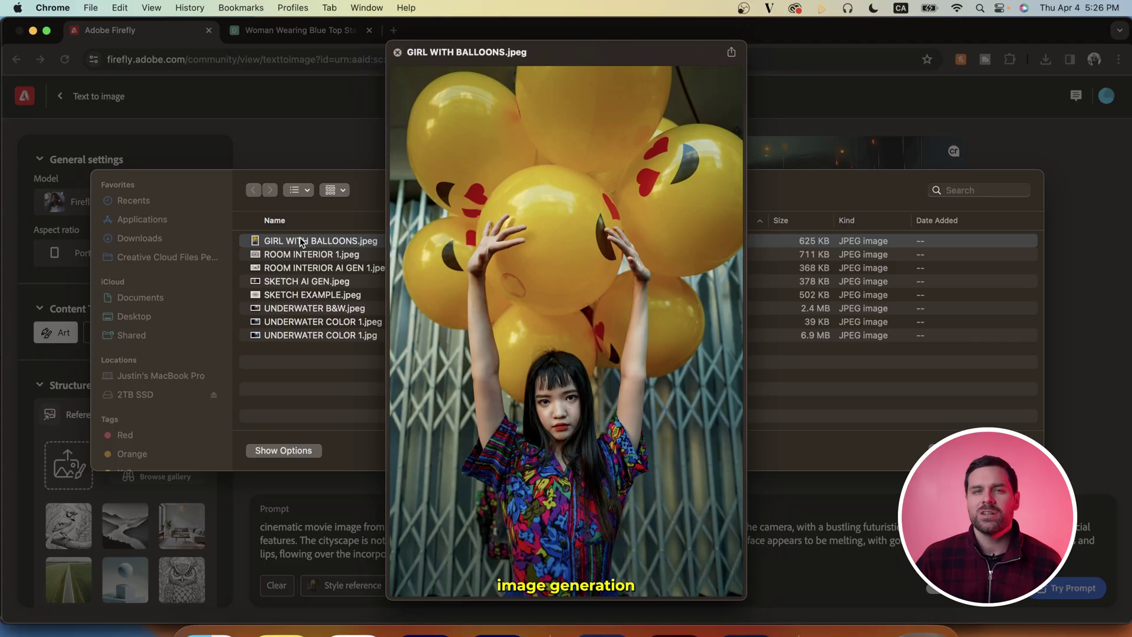
pyautogui.press('space')
pyautogui.click(1010, 449)
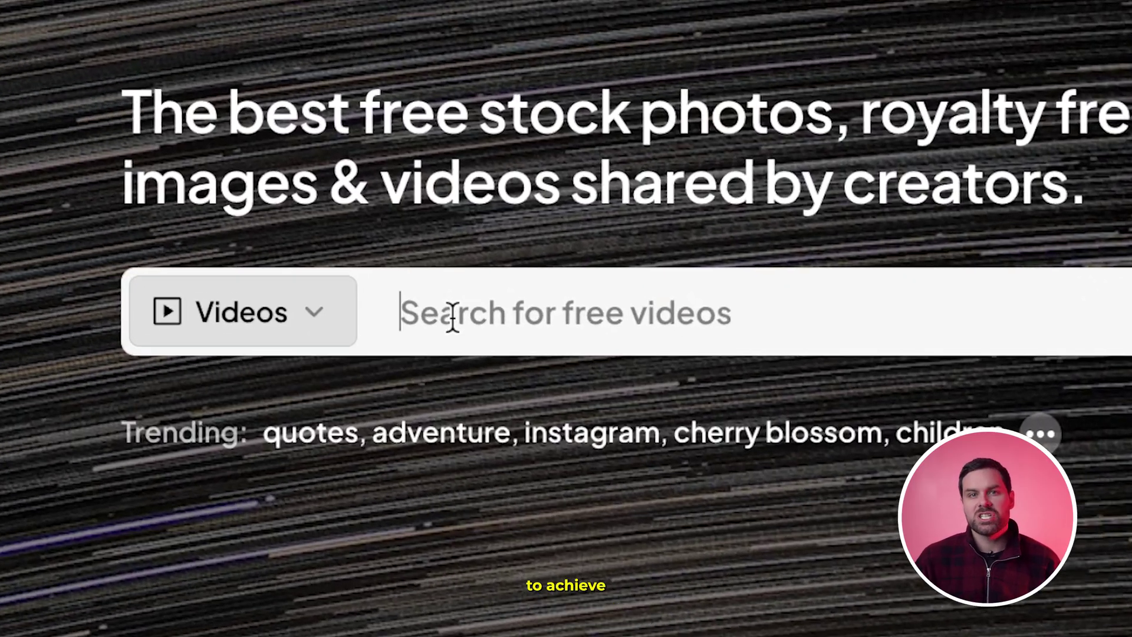
# Search Pexels videos for 'basketball' and play the ball player clip.
pyautogui.click(423, 250)
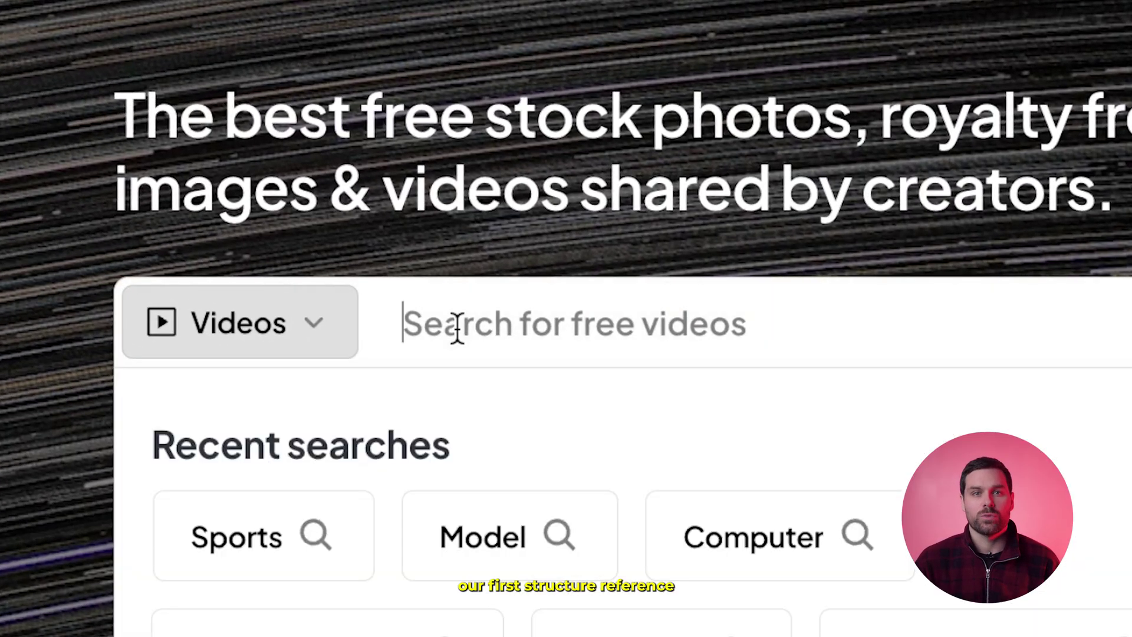
pyautogui.write('basketb')
pyautogui.write('all')
pyautogui.press('Return')
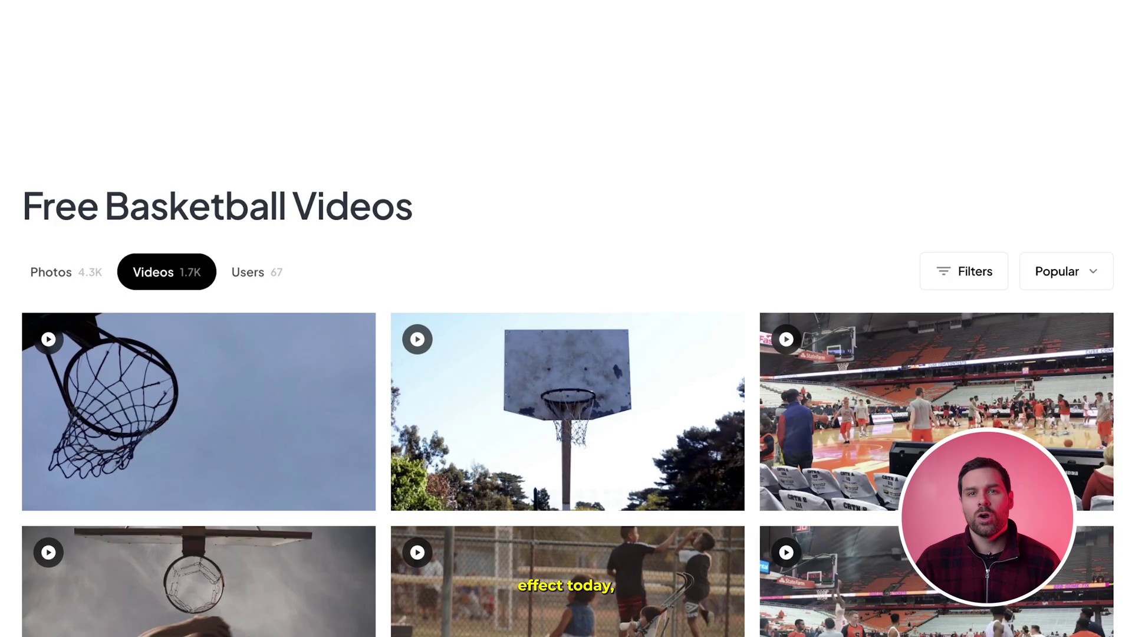
pyautogui.scroll(-5, 566, 389)
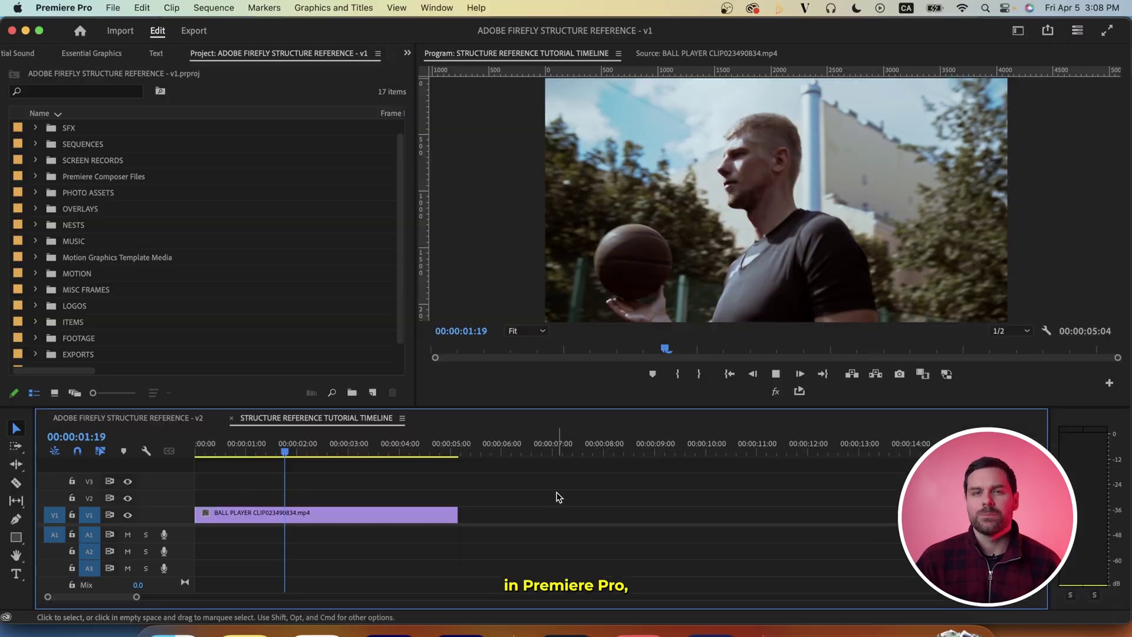
pyautogui.press('space')
# Add markers at one and three seconds on the ball player clip.
pyautogui.moveTo(352, 447); pyautogui.dragTo(247, 451)
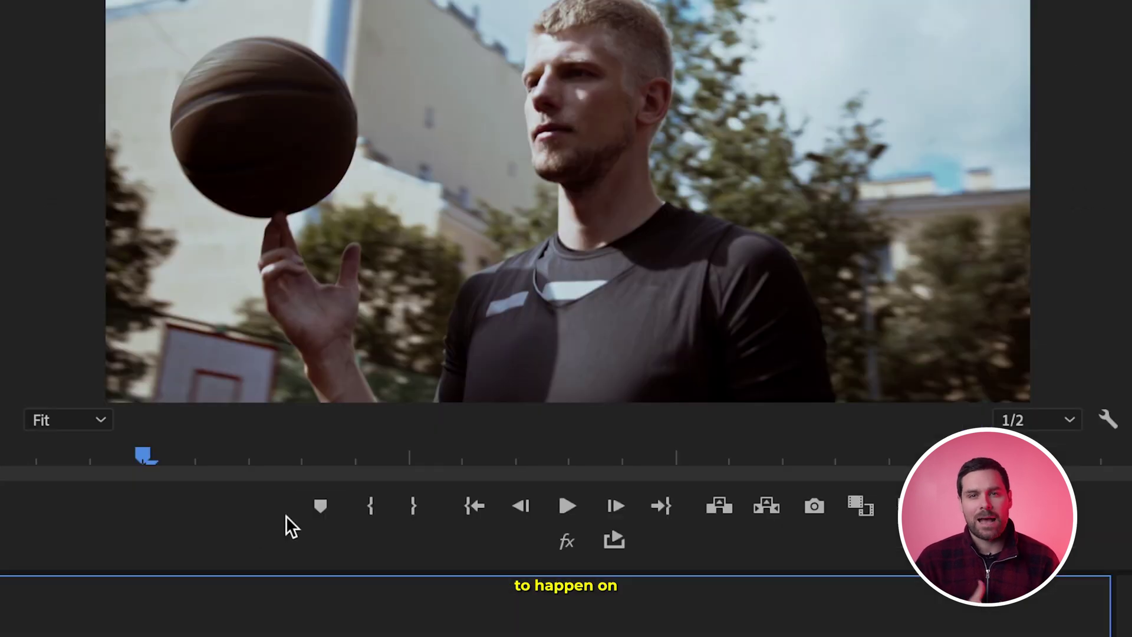
pyautogui.click(321, 510)
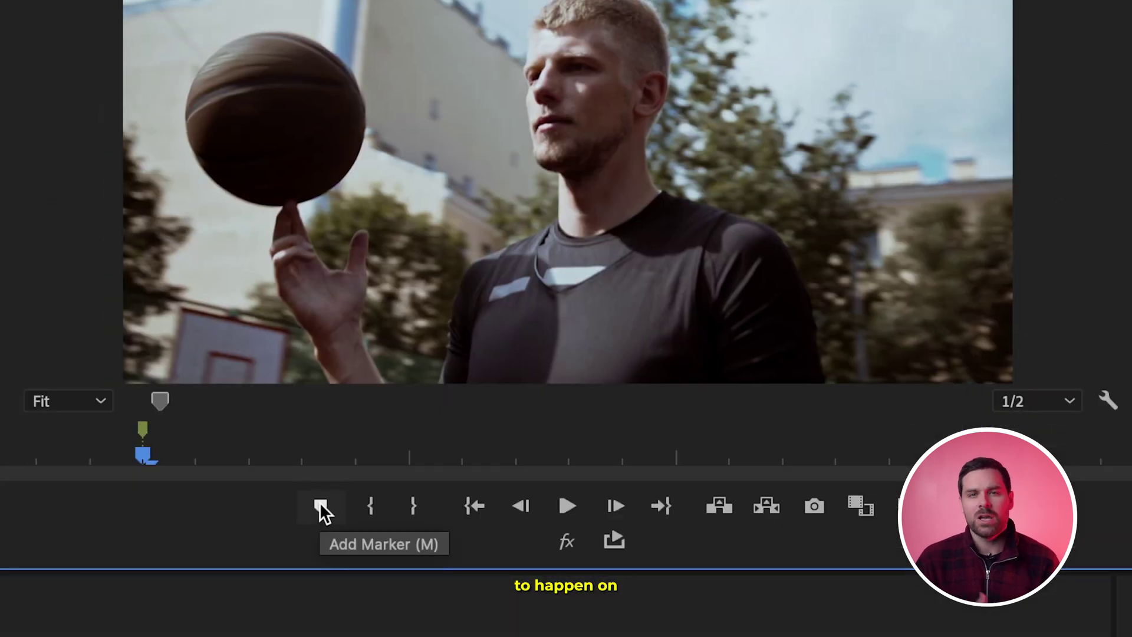
pyautogui.click(534, 220)
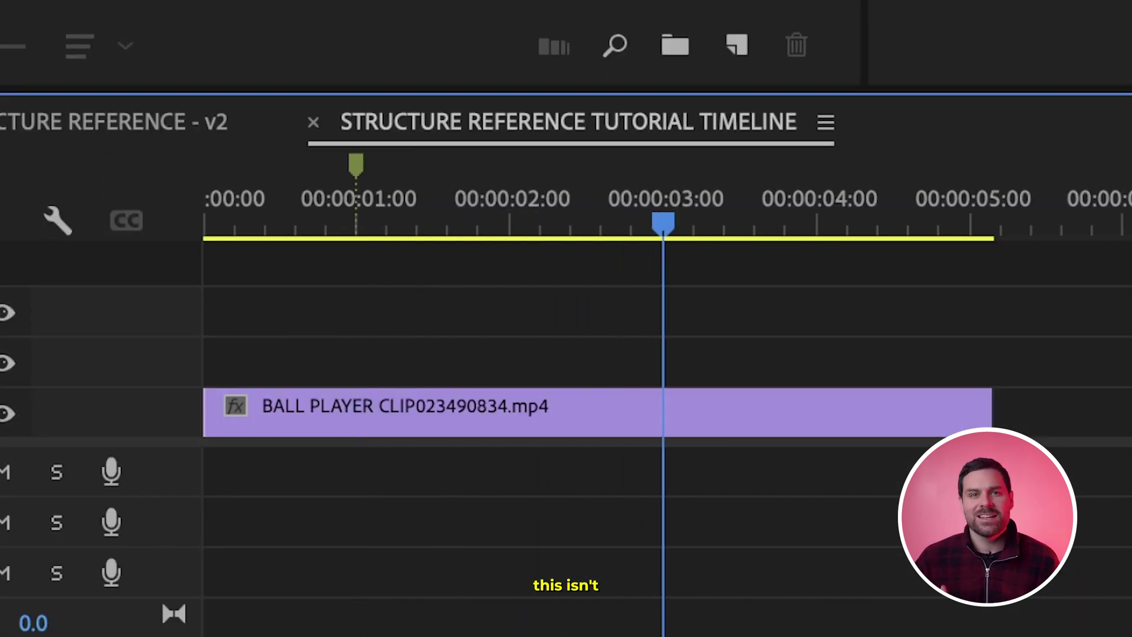
pyautogui.click(325, 502)
pyautogui.press('Home')
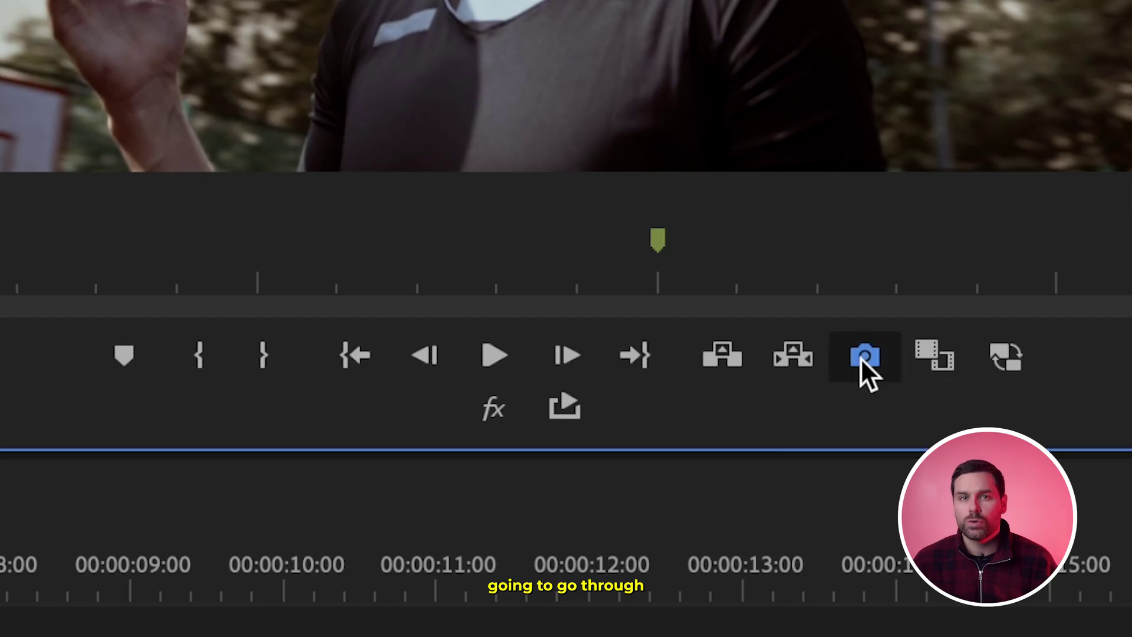
# Export the two marked frames as JPEG still images.
pyautogui.click(863, 357)
pyautogui.click(566, 344)
pyautogui.click(706, 406)
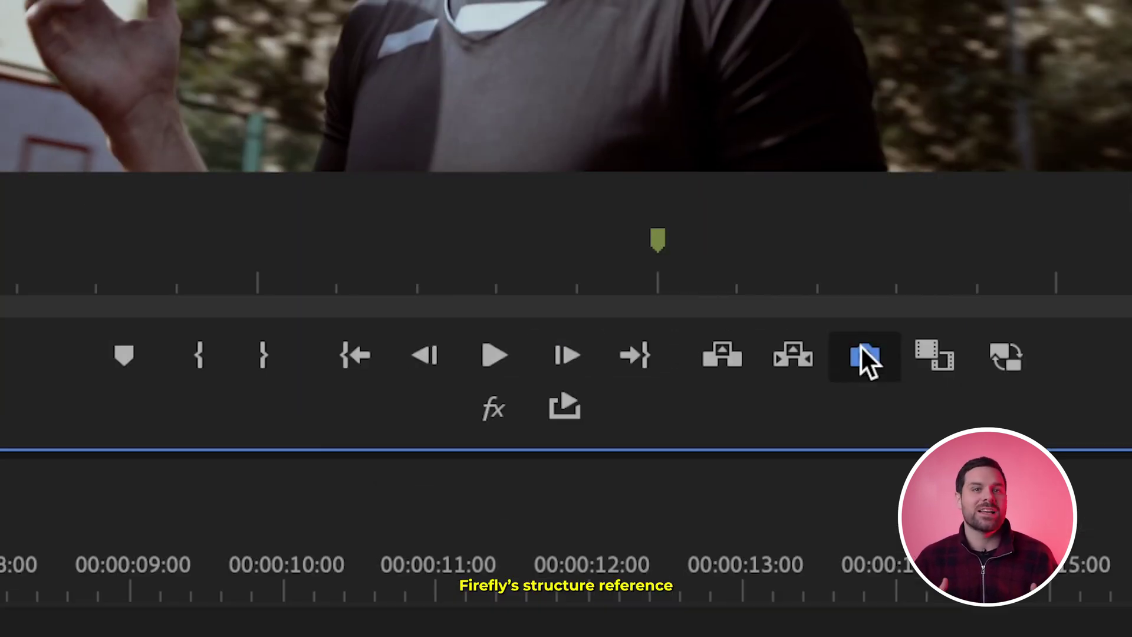
pyautogui.click(862, 352)
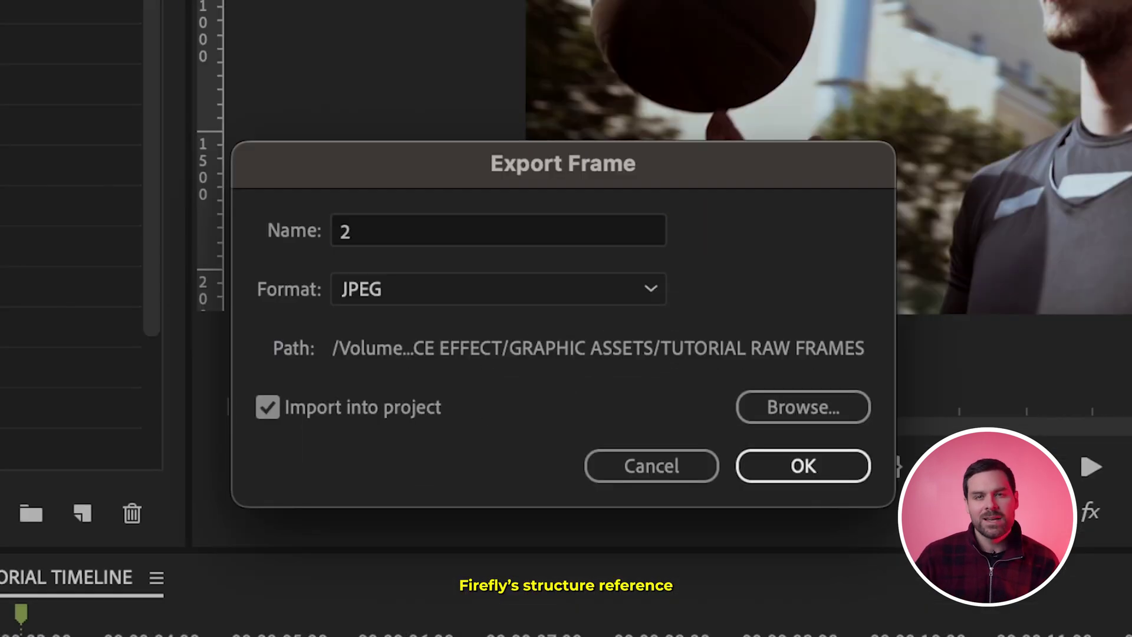
pyautogui.press('Return')
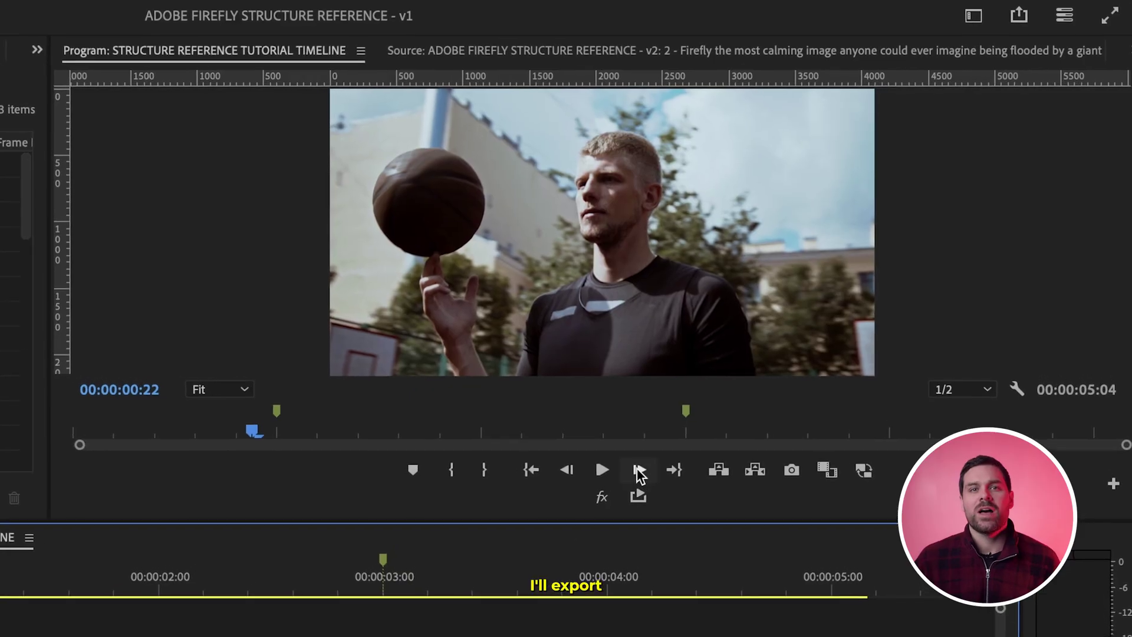
# Step to 01:00 and save that frame as JPEG '1' in RAW FRAME EXPORTS.
pyautogui.click(636, 476)
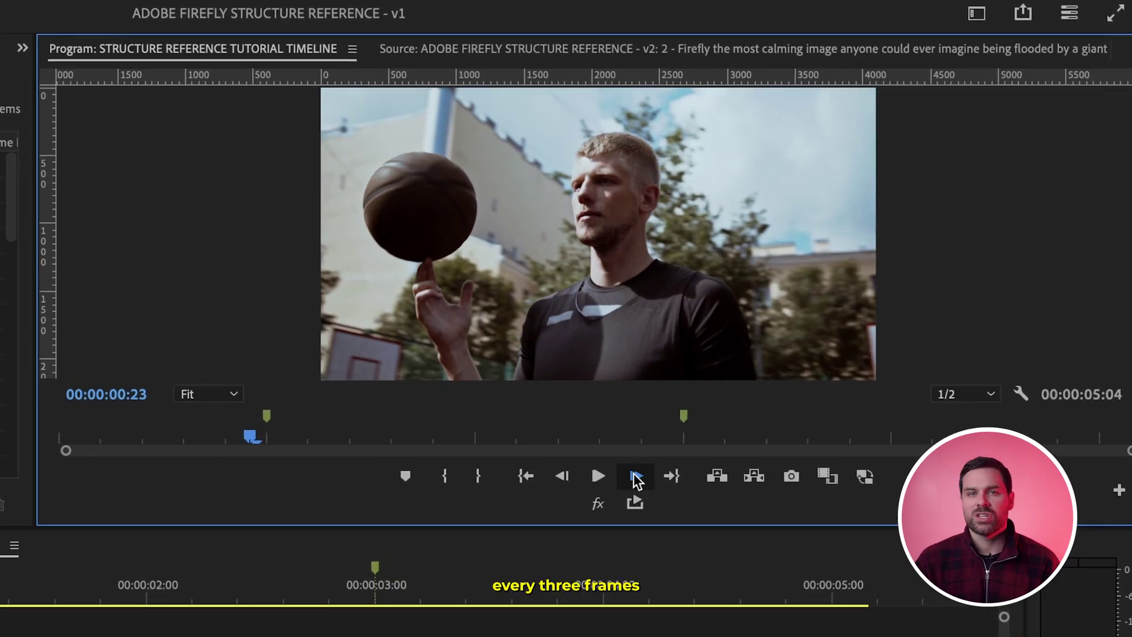
pyautogui.click(635, 475)
pyautogui.click(635, 475)
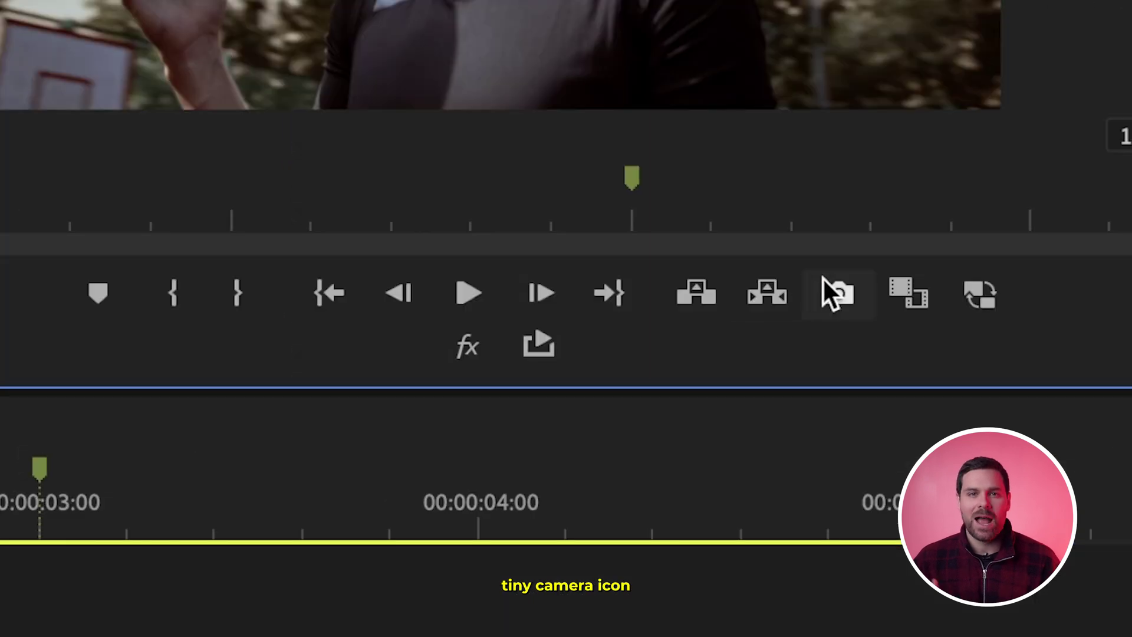
pyautogui.click(832, 290)
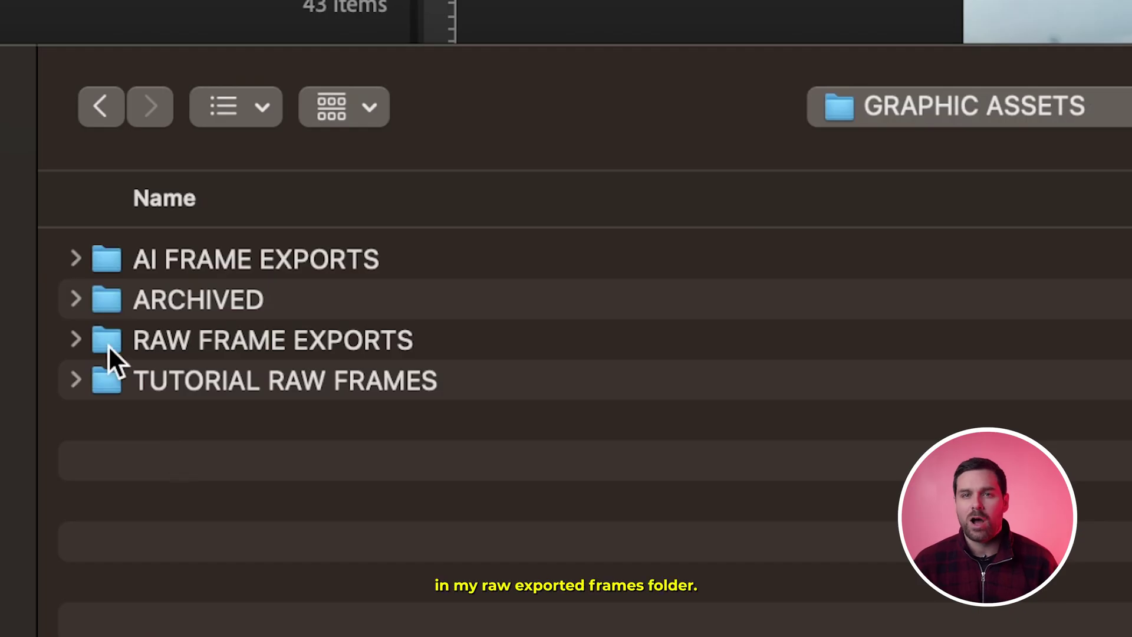
pyautogui.doubleClick(108, 345)
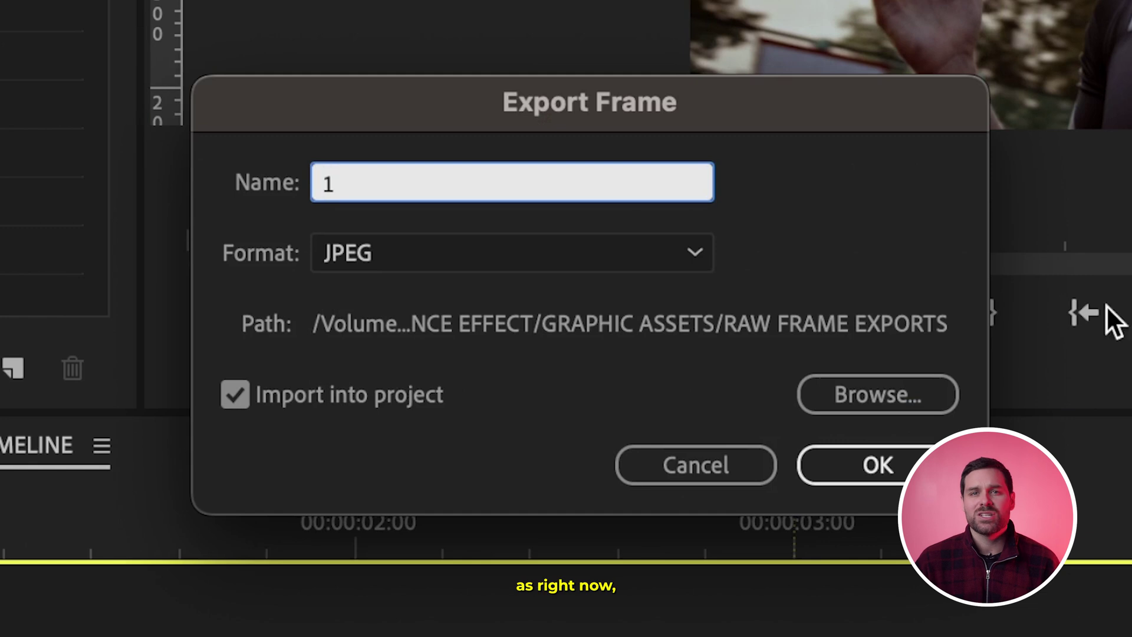
pyautogui.click(635, 258)
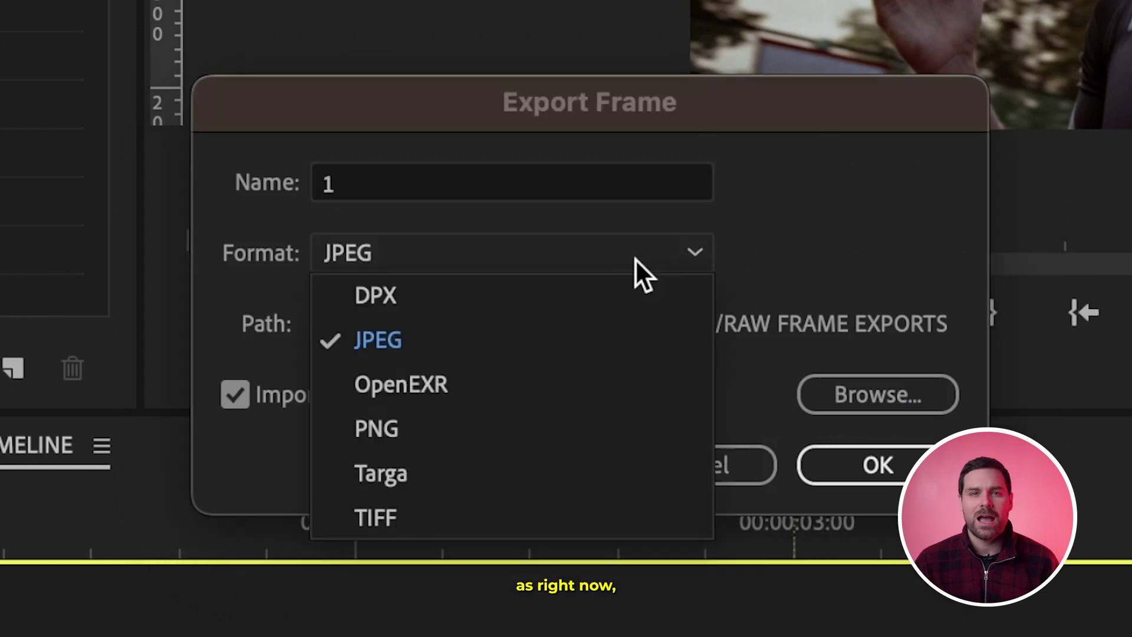
pyautogui.click(584, 337)
pyautogui.click(891, 469)
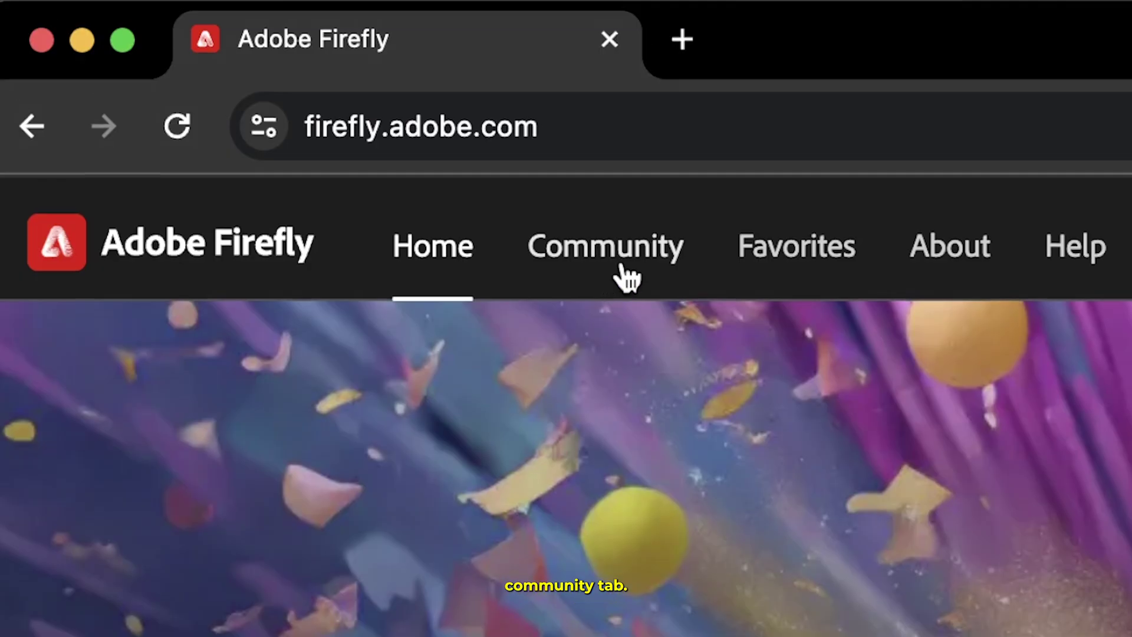
# Open the Firefly Community gallery of shared images.
pyautogui.click(626, 276)
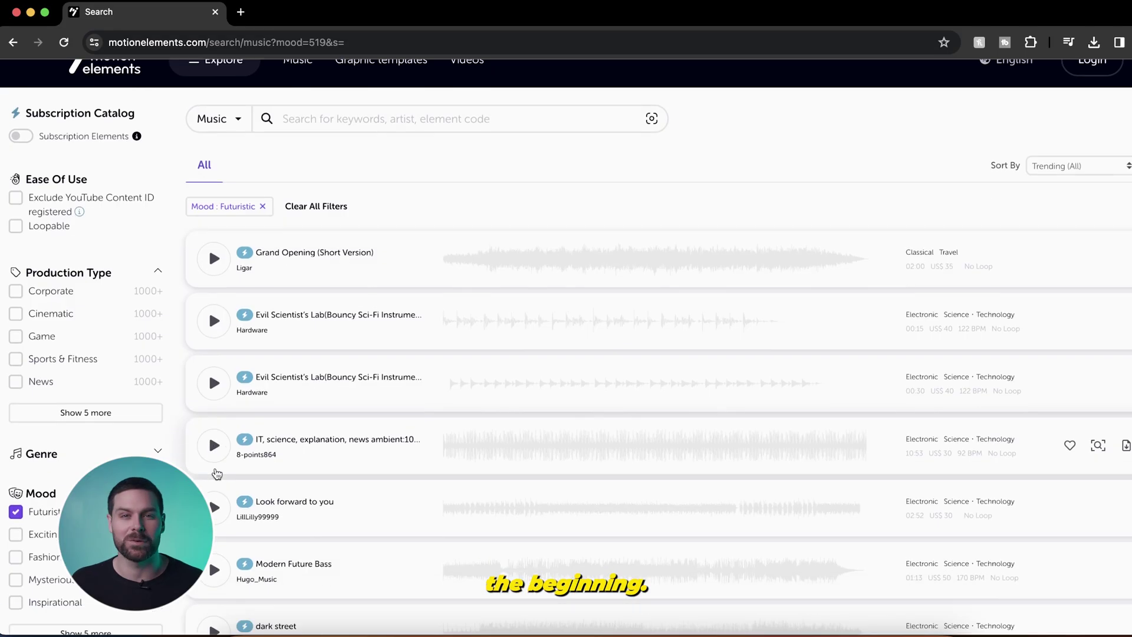
# Play the Retro Wave Intro preview and generate a travel-tips intro script.
pyautogui.scroll(-3, 208, 372)
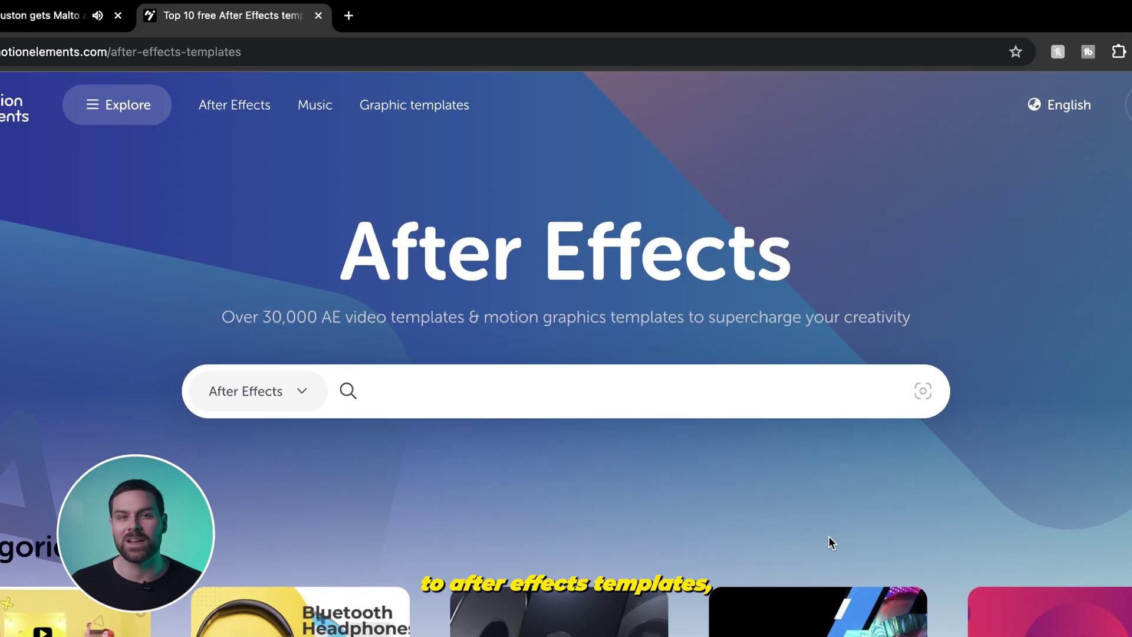
pyautogui.scroll(-10, 828, 418)
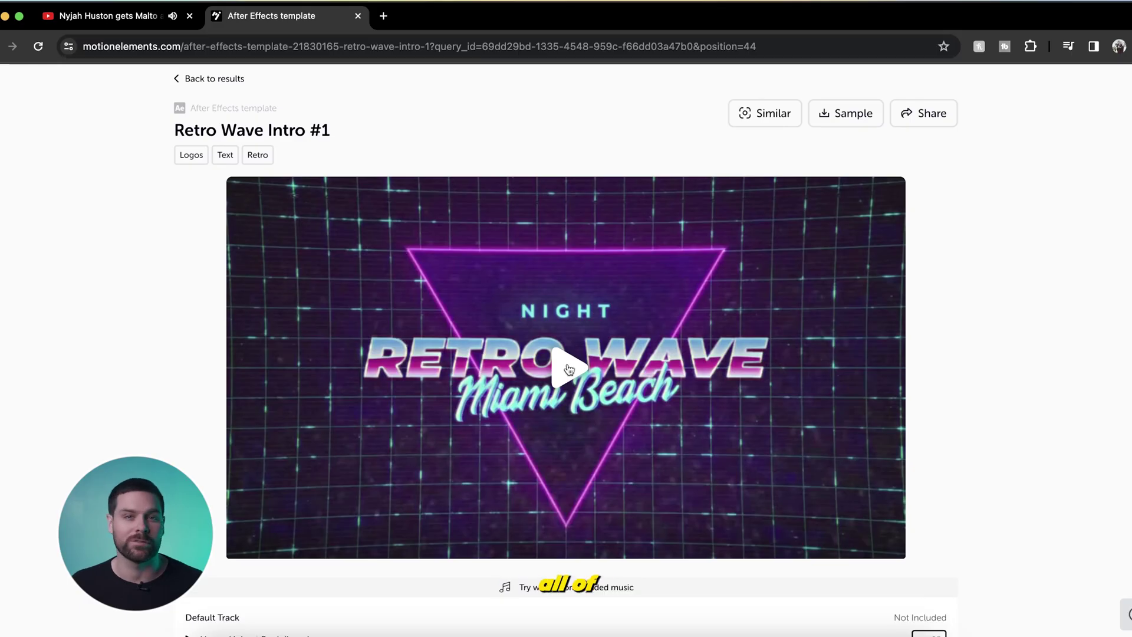
pyautogui.click(569, 370)
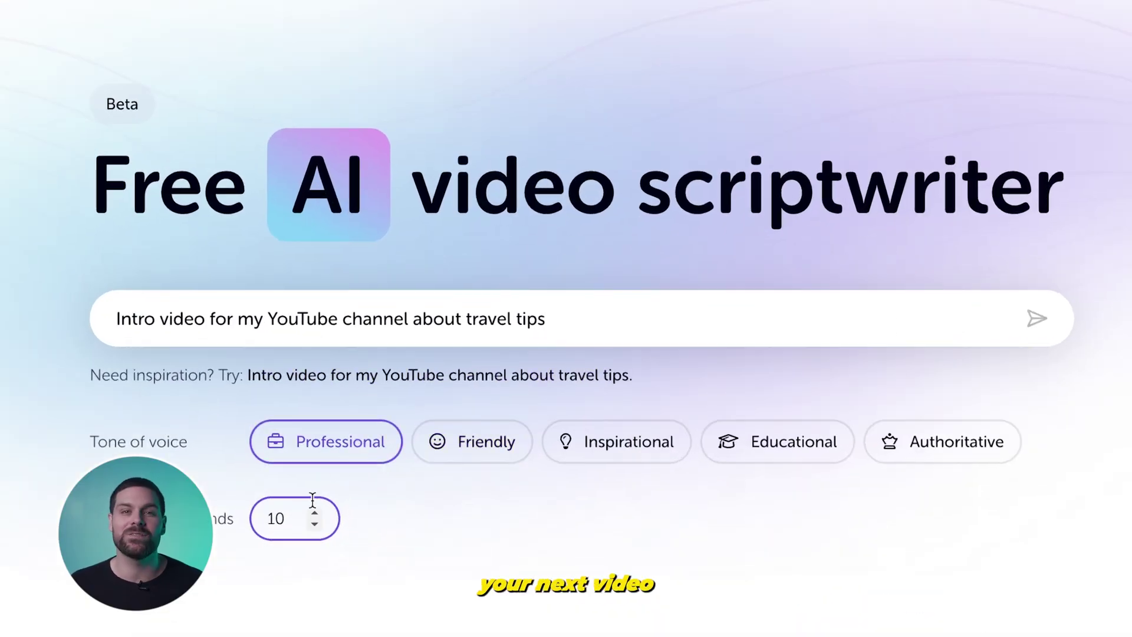
pyautogui.click(1033, 320)
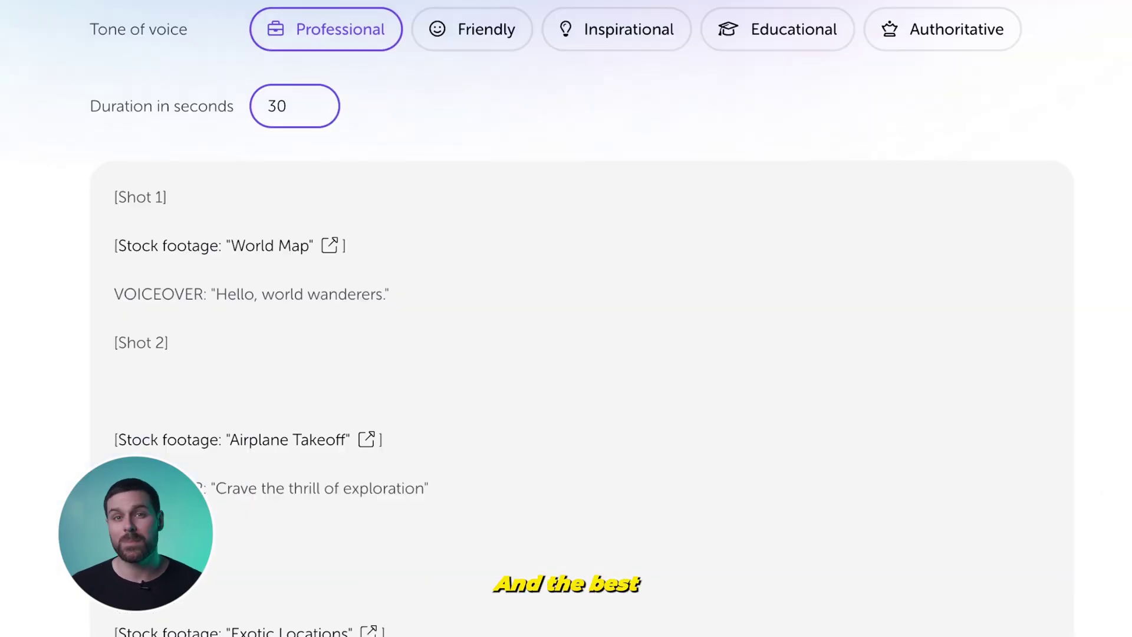
# Filter the music search results to free tracks only.
pyautogui.scroll(-4, 583, 315)
pyautogui.scroll(-5, 583, 318)
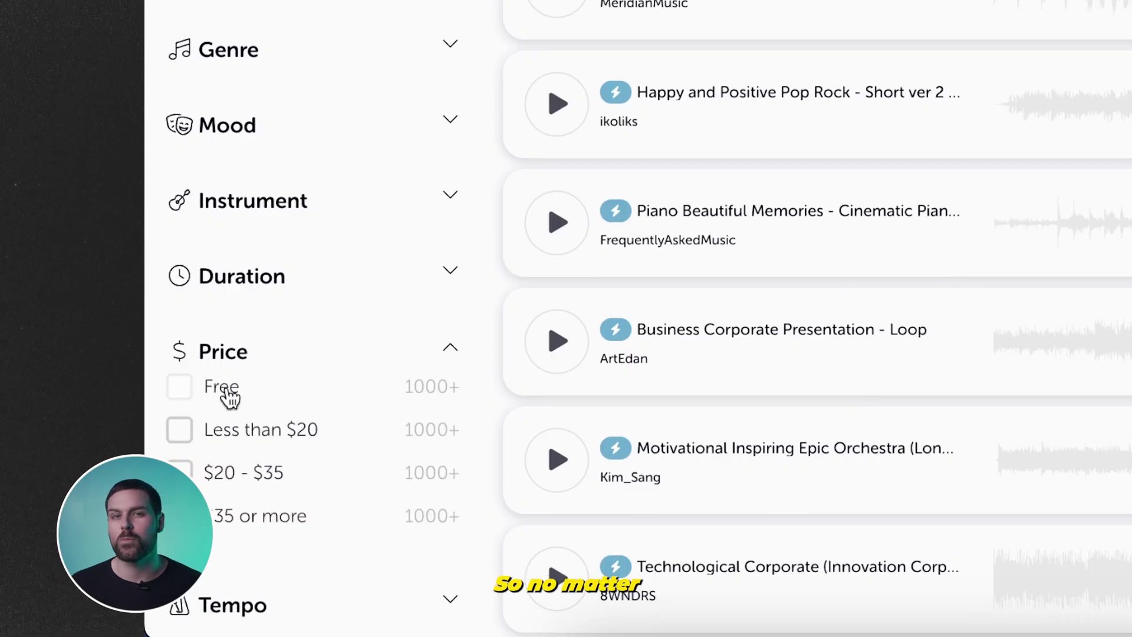
pyautogui.click(227, 394)
pyautogui.scroll(-3, 384, 330)
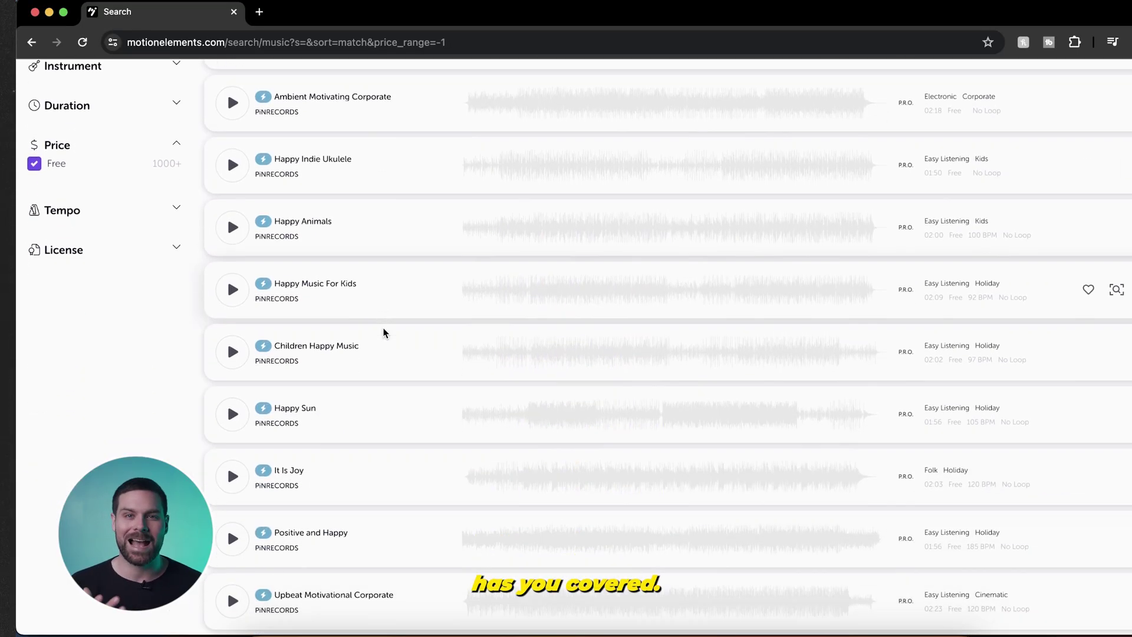
pyautogui.scroll(-3, 384, 332)
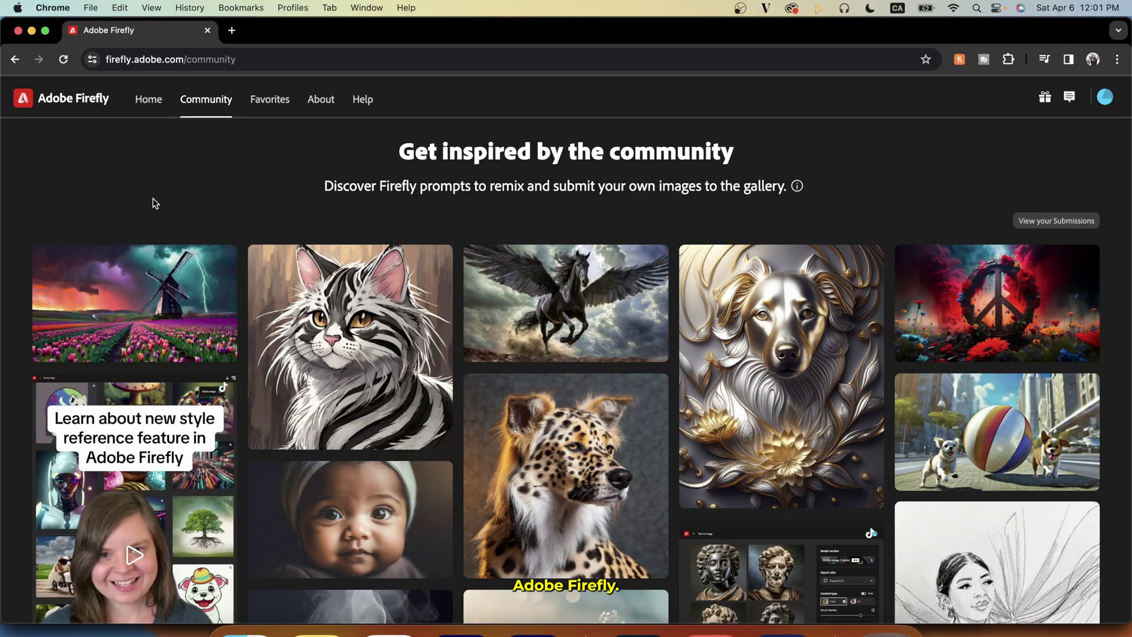
# Open the futuristic soap flying-car community image in Text to image.
pyautogui.scroll(-5, 153, 203)
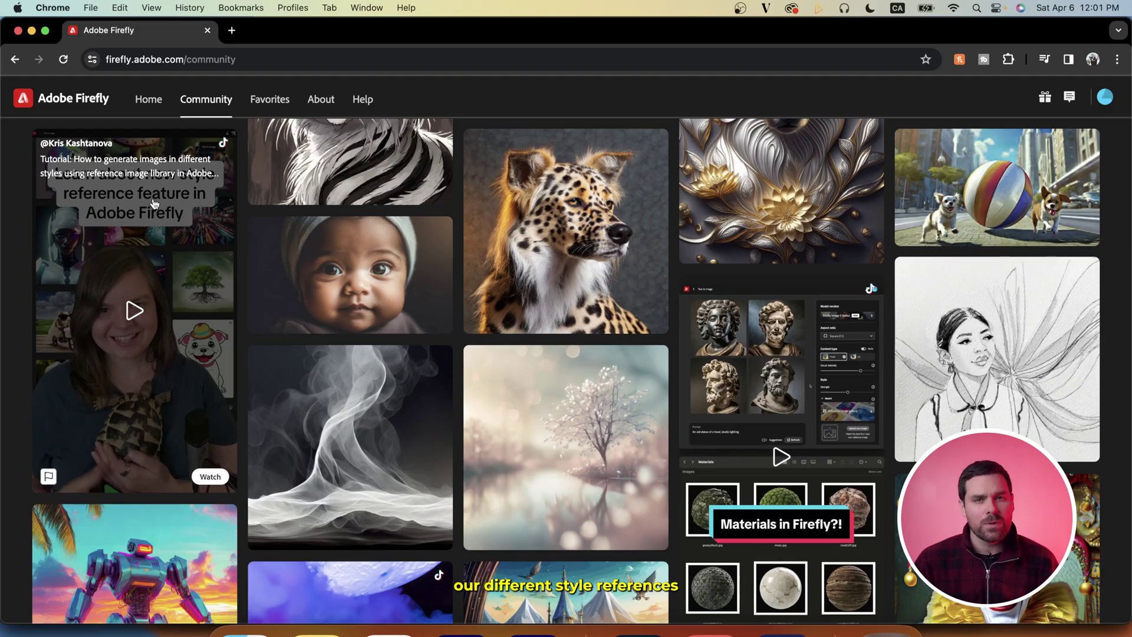
pyautogui.scroll(-4, 153, 204)
pyautogui.scroll(-4, 154, 203)
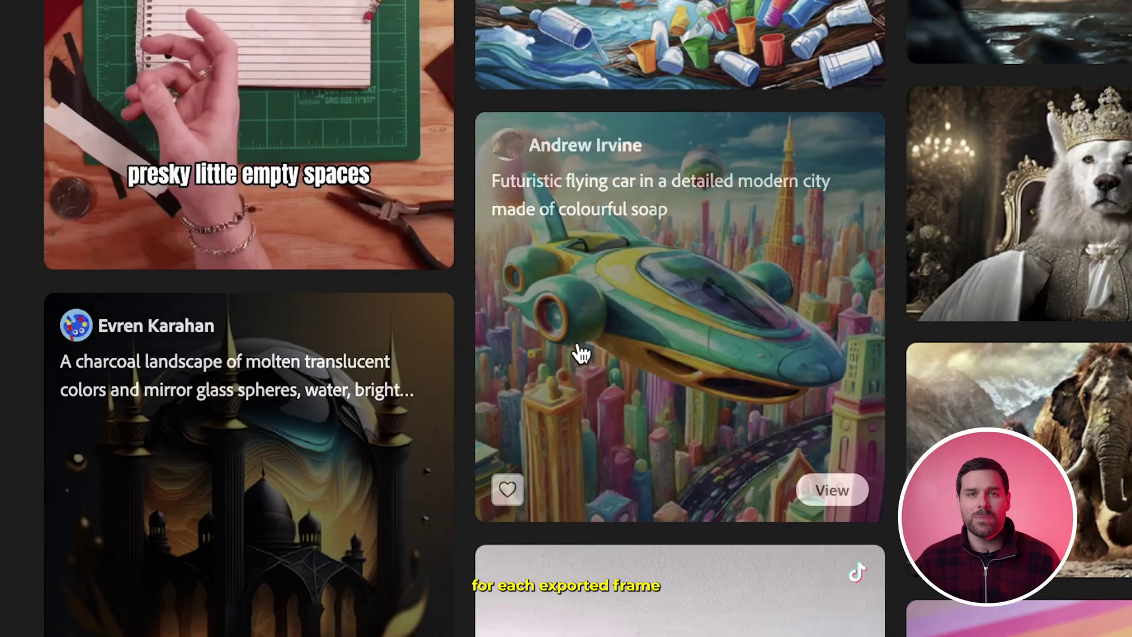
pyautogui.click(581, 353)
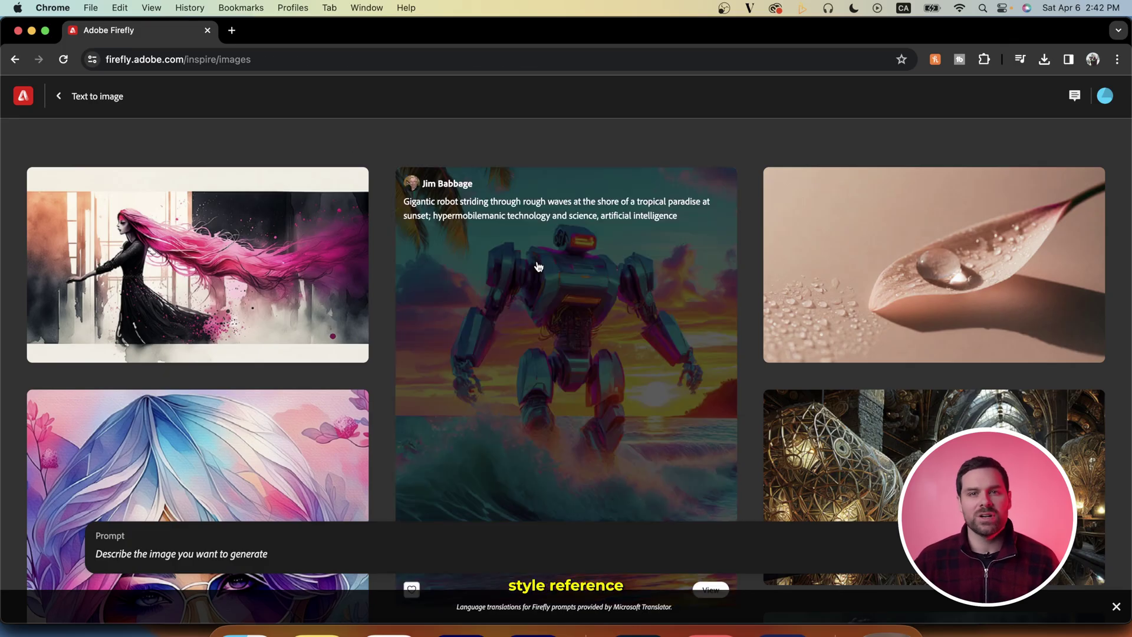
# Open the giant robot image, set Widescreen 16:9 and Photo content type, and generate.
pyautogui.click(536, 262)
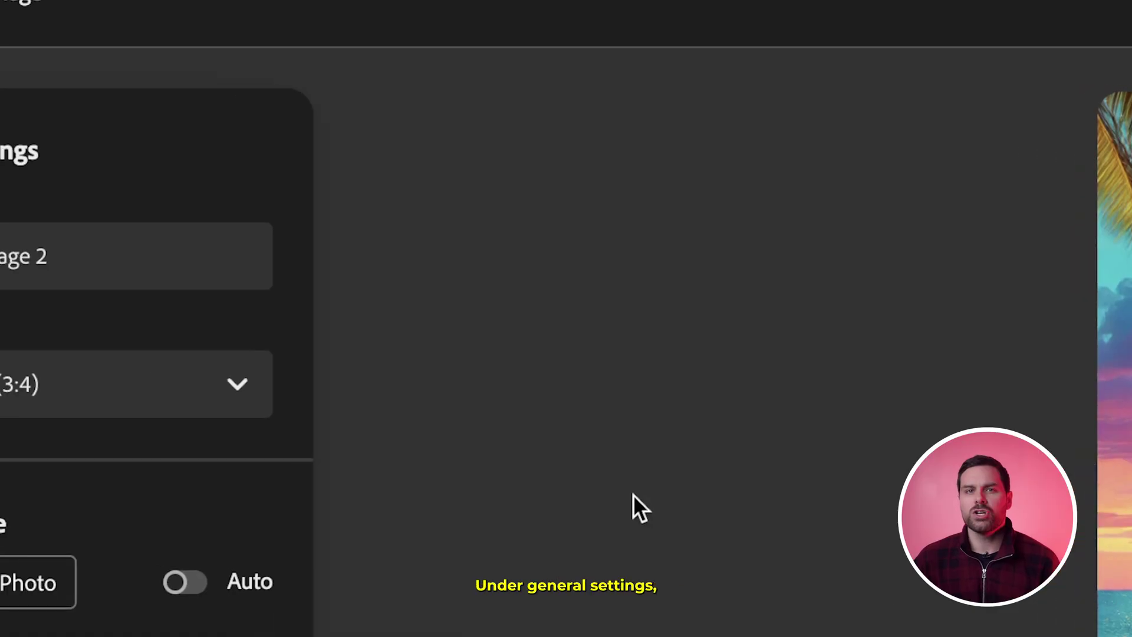
pyautogui.click(411, 435)
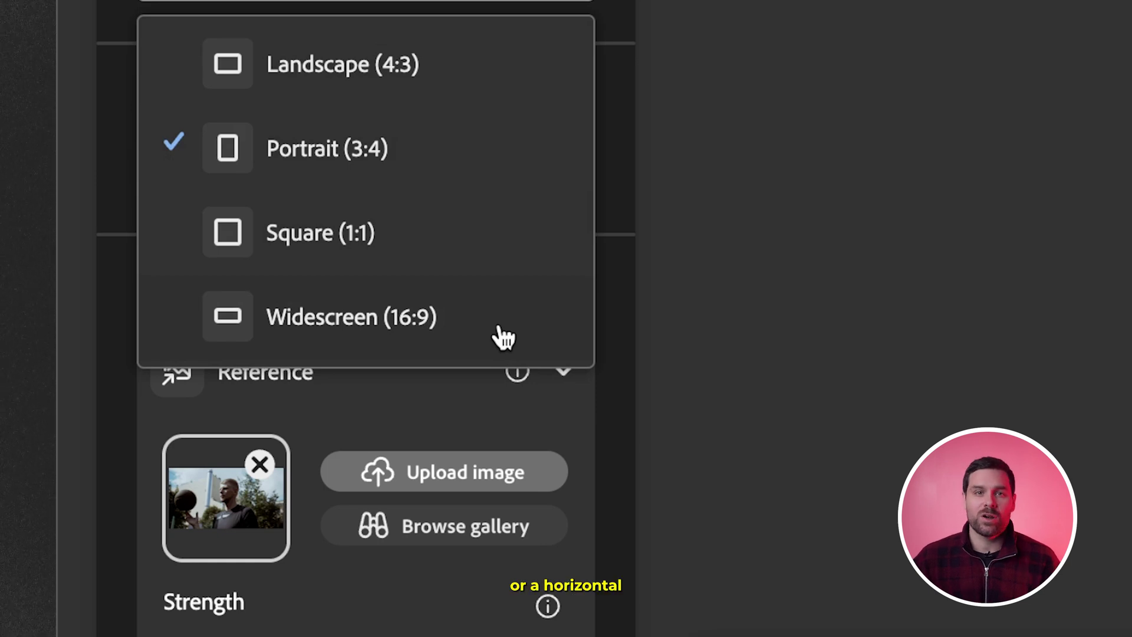
pyautogui.click(500, 328)
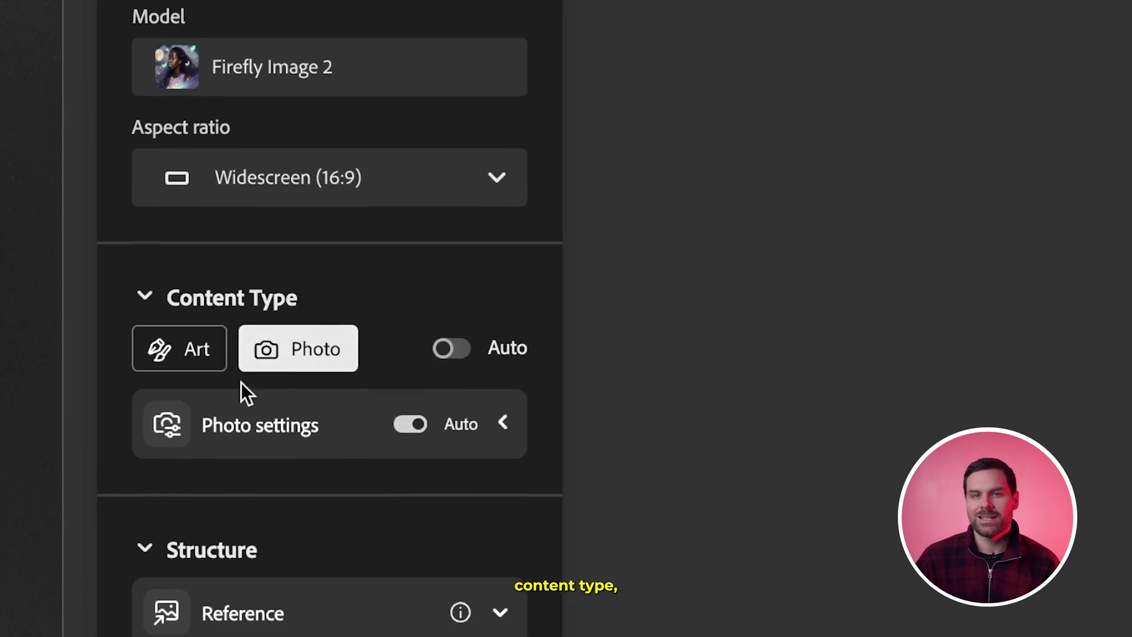
pyautogui.click(200, 361)
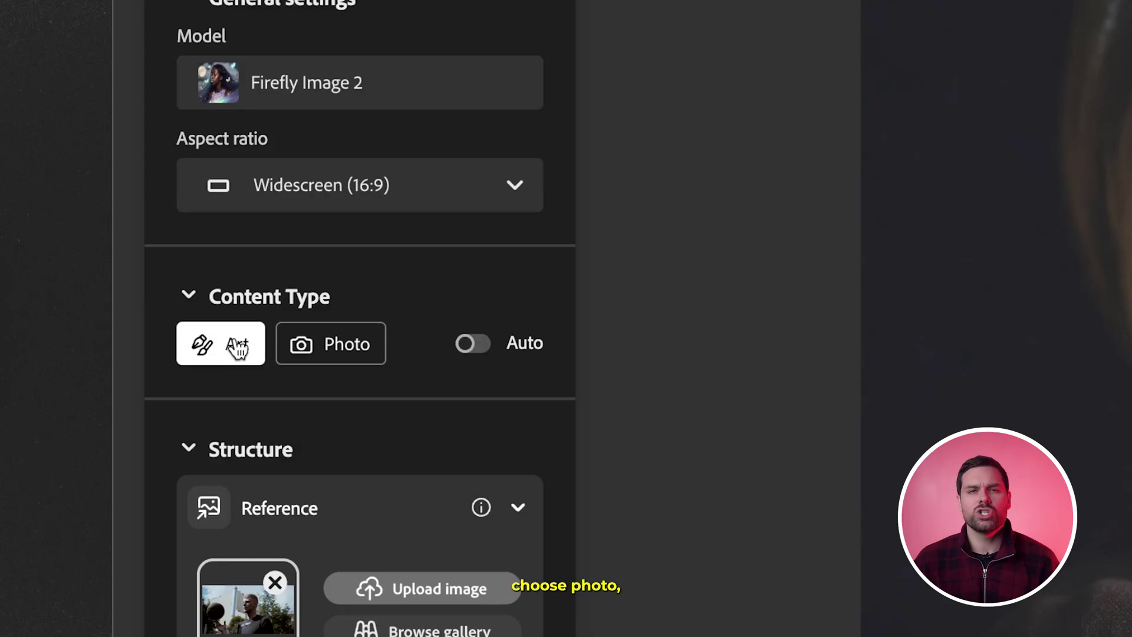
pyautogui.click(348, 354)
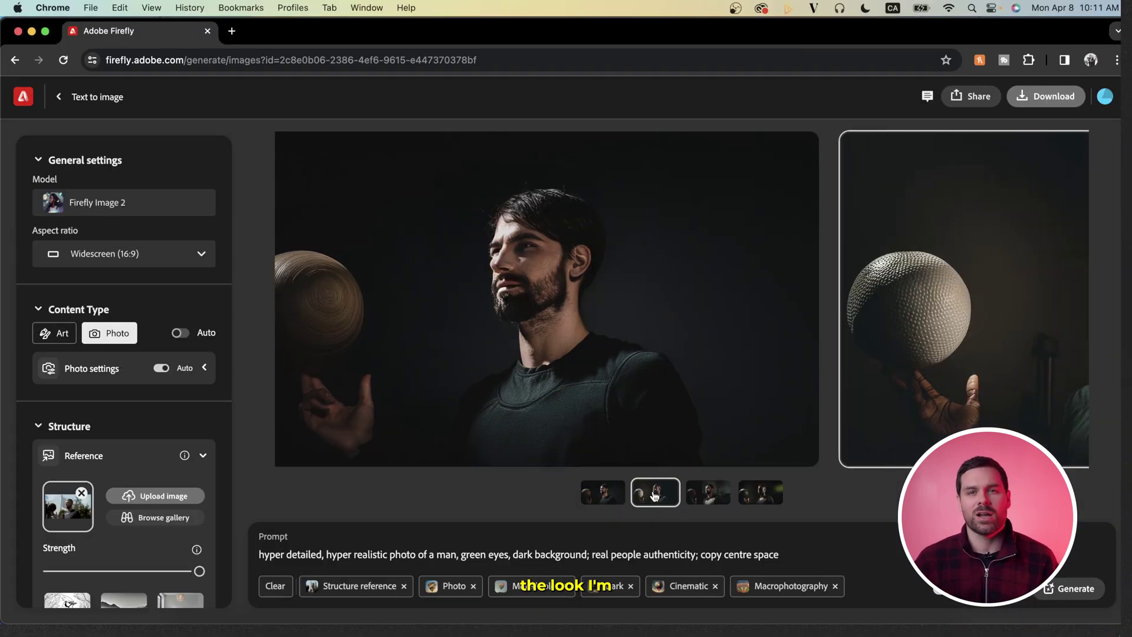
pyautogui.click(656, 493)
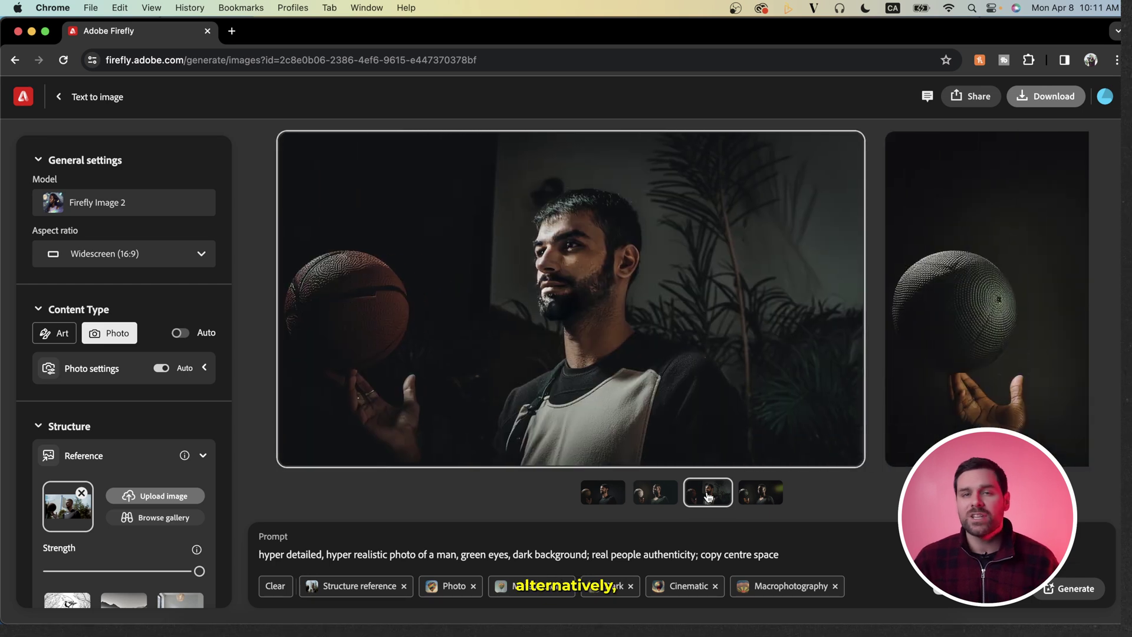
# View the fourth result, switch Content Type to Auto, and start a structure reference upload.
pyautogui.click(759, 499)
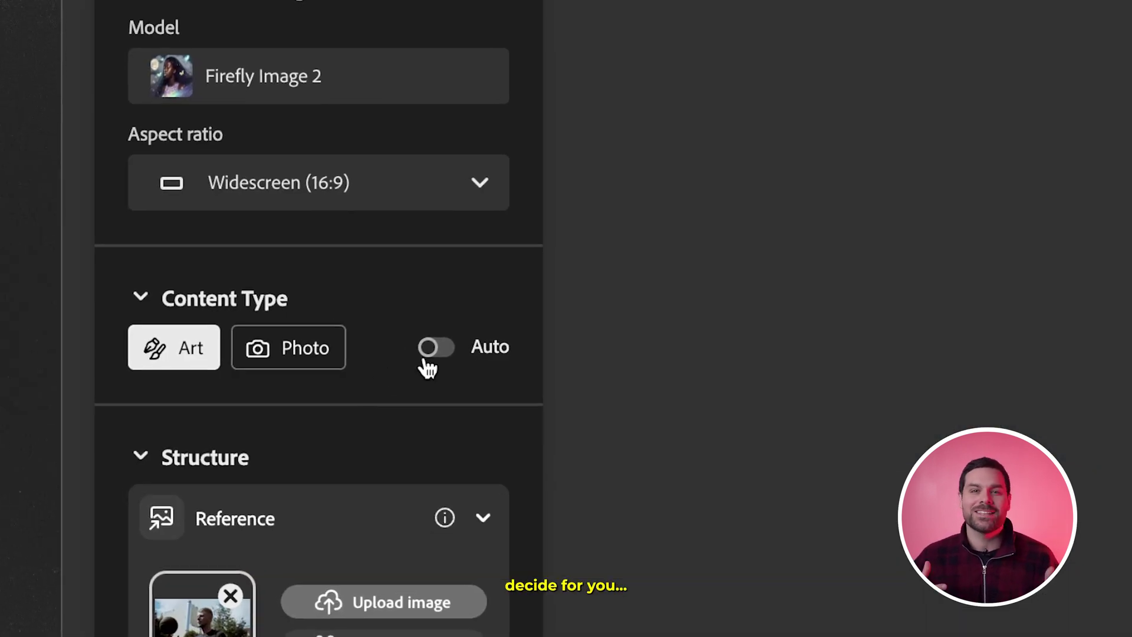
pyautogui.click(180, 333)
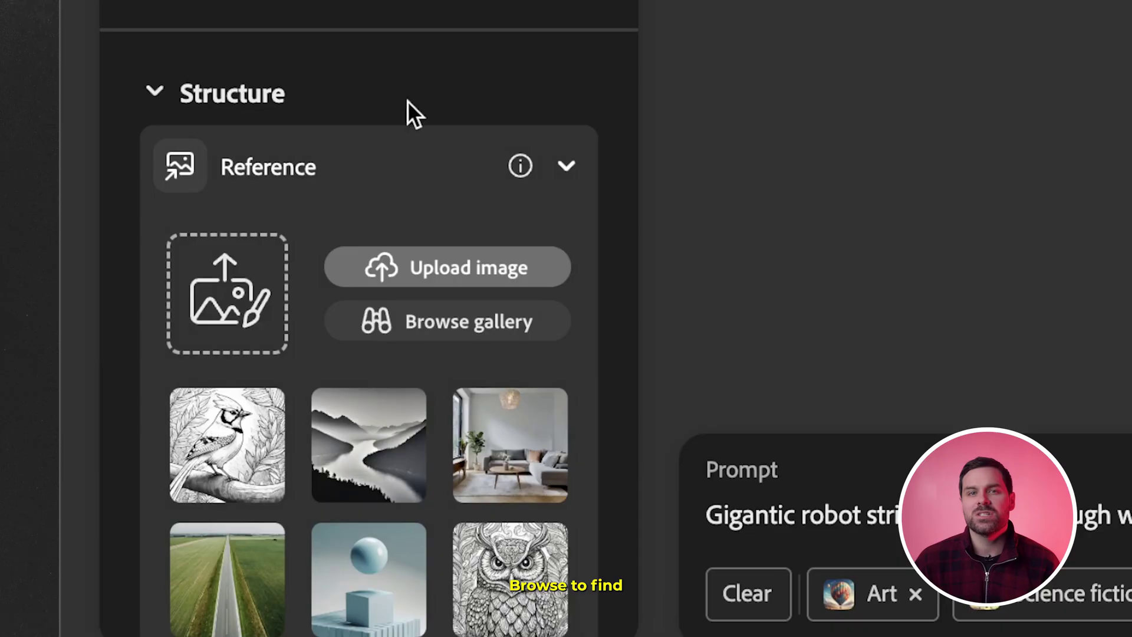
pyautogui.click(220, 306)
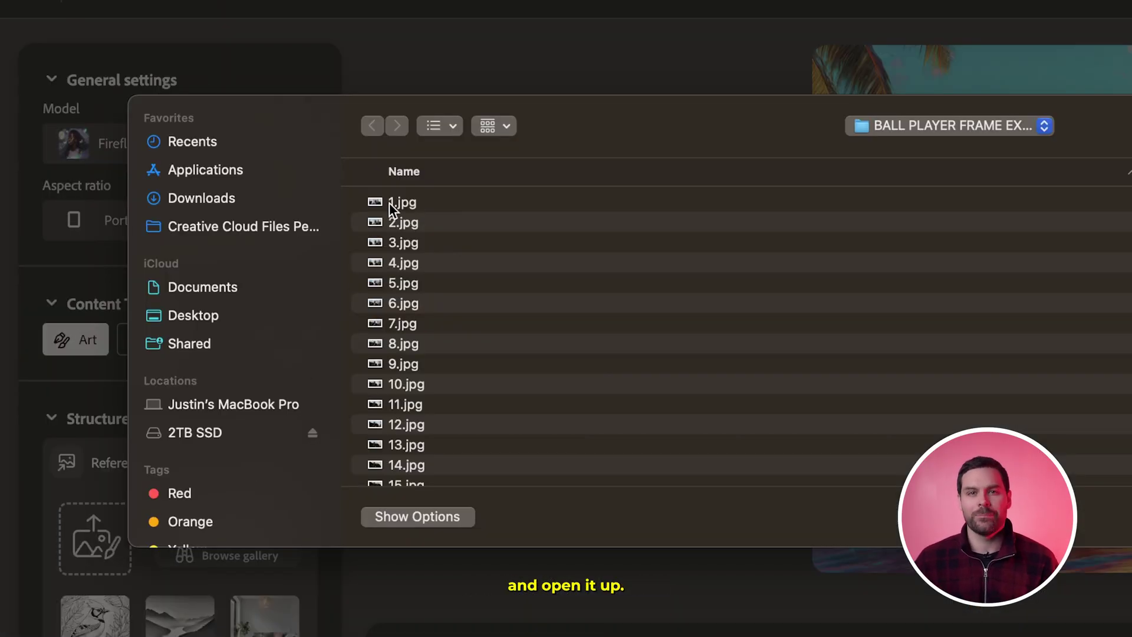
# Load 1.jpg as the structure reference and set its strength to maximum.
pyautogui.click(389, 203)
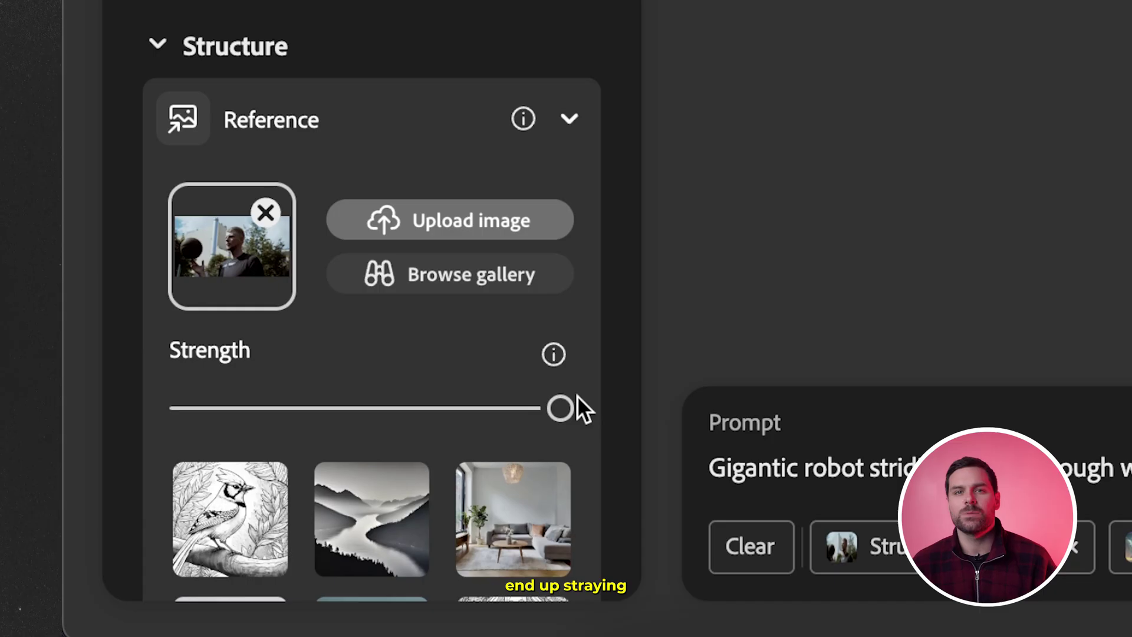
pyautogui.moveTo(576, 399); pyautogui.dragTo(372, 407)
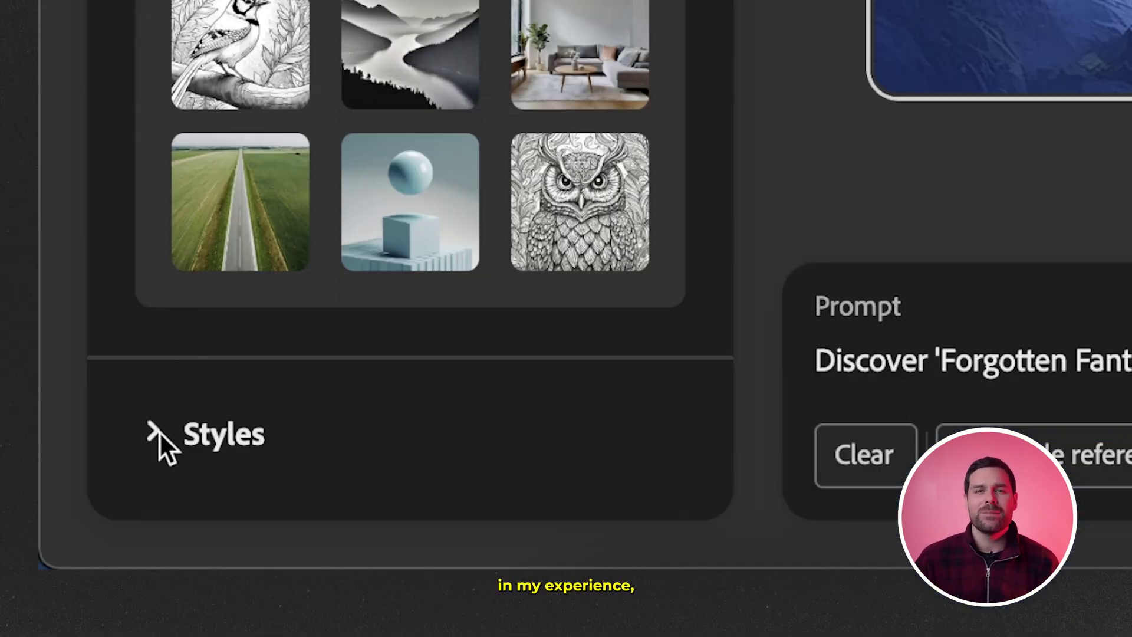
# Generate images from the flying-car city prompt and browse two rounds of results.
pyautogui.click(159, 430)
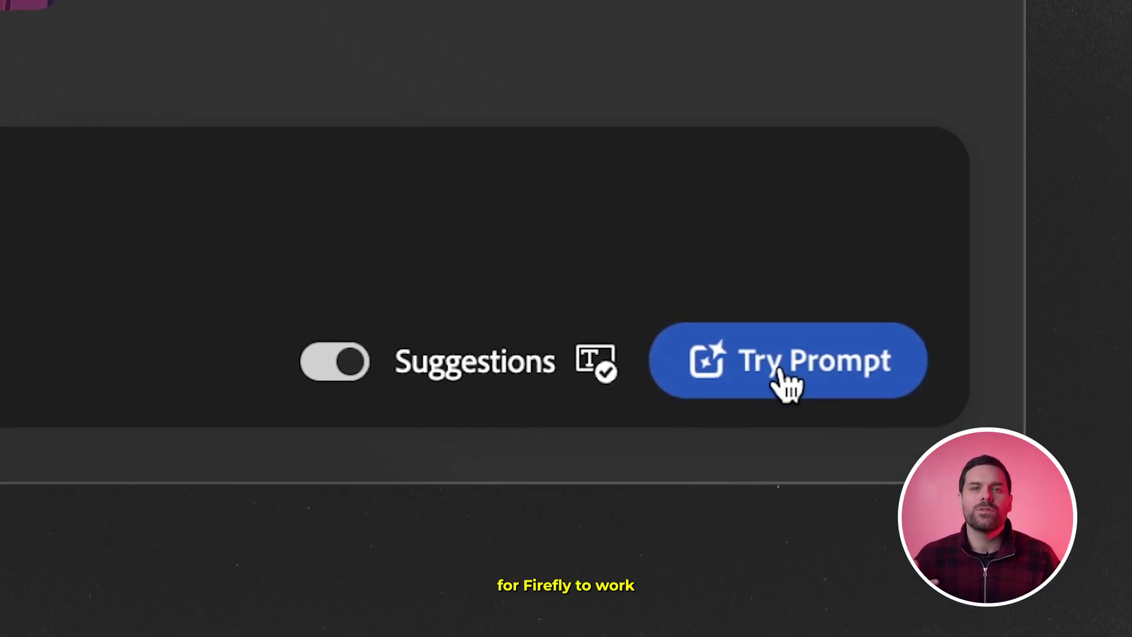
pyautogui.click(780, 370)
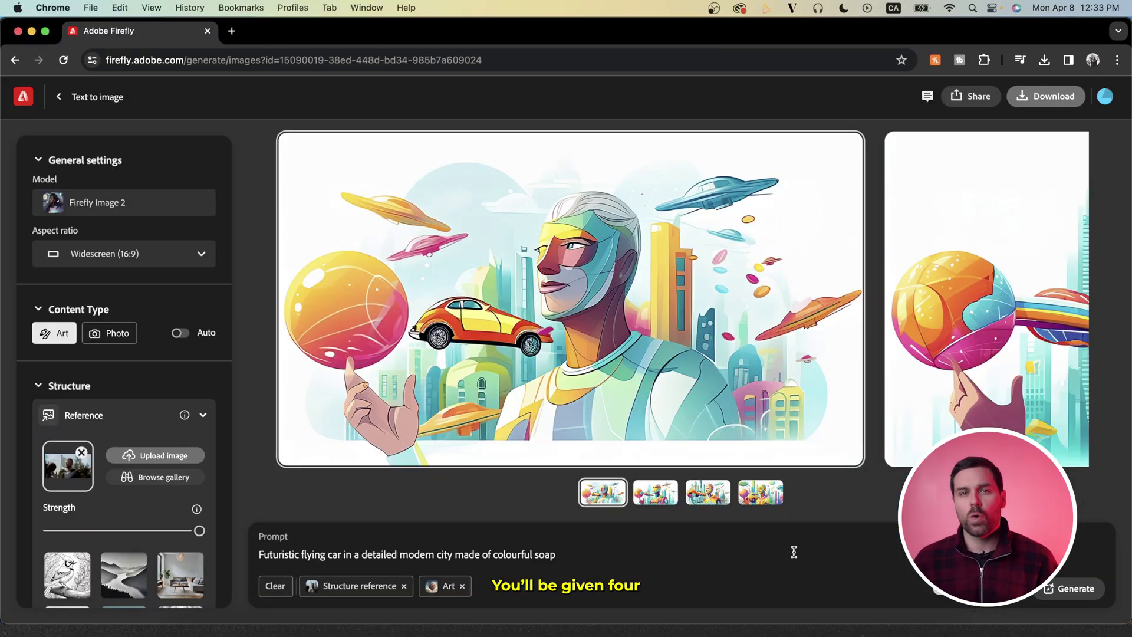
pyautogui.click(652, 499)
pyautogui.click(709, 497)
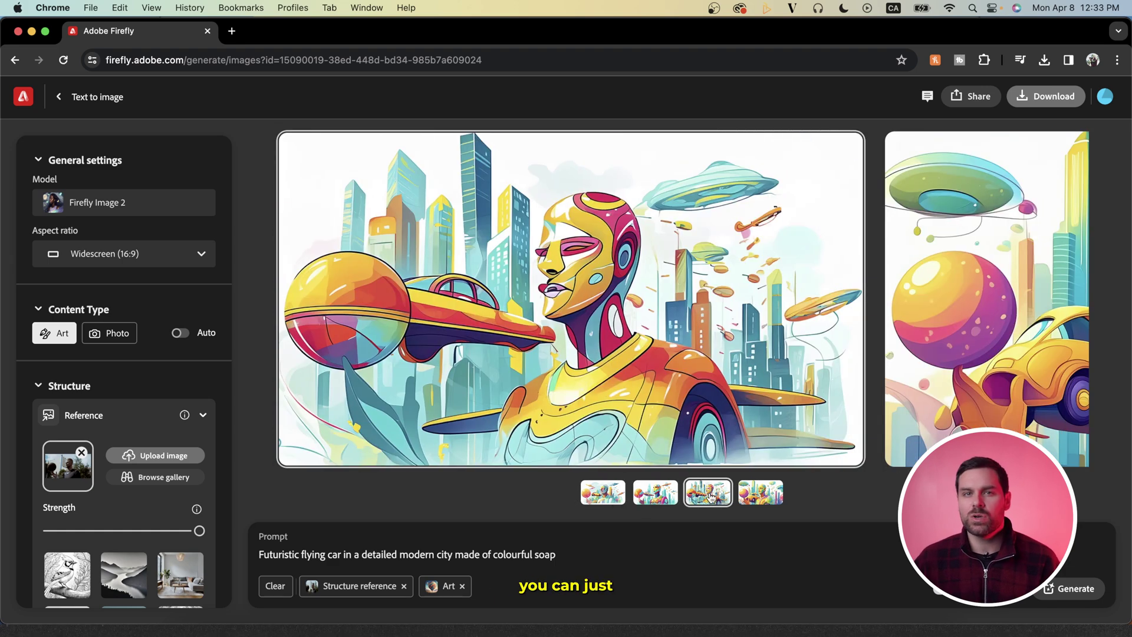
pyautogui.click(755, 497)
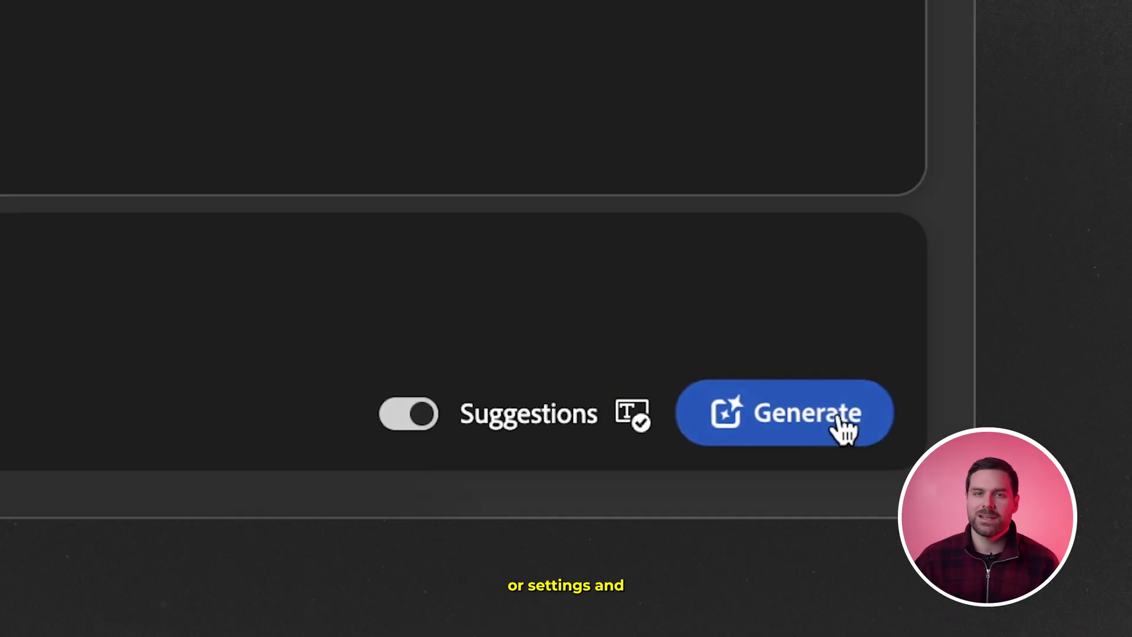
pyautogui.click(845, 431)
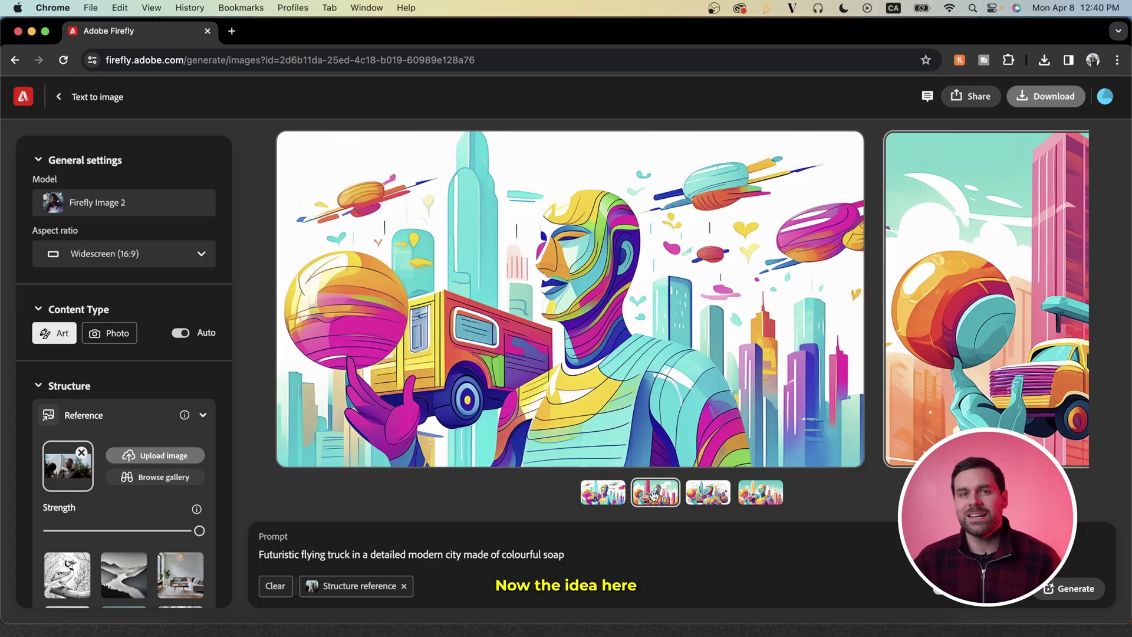
pyautogui.click(653, 494)
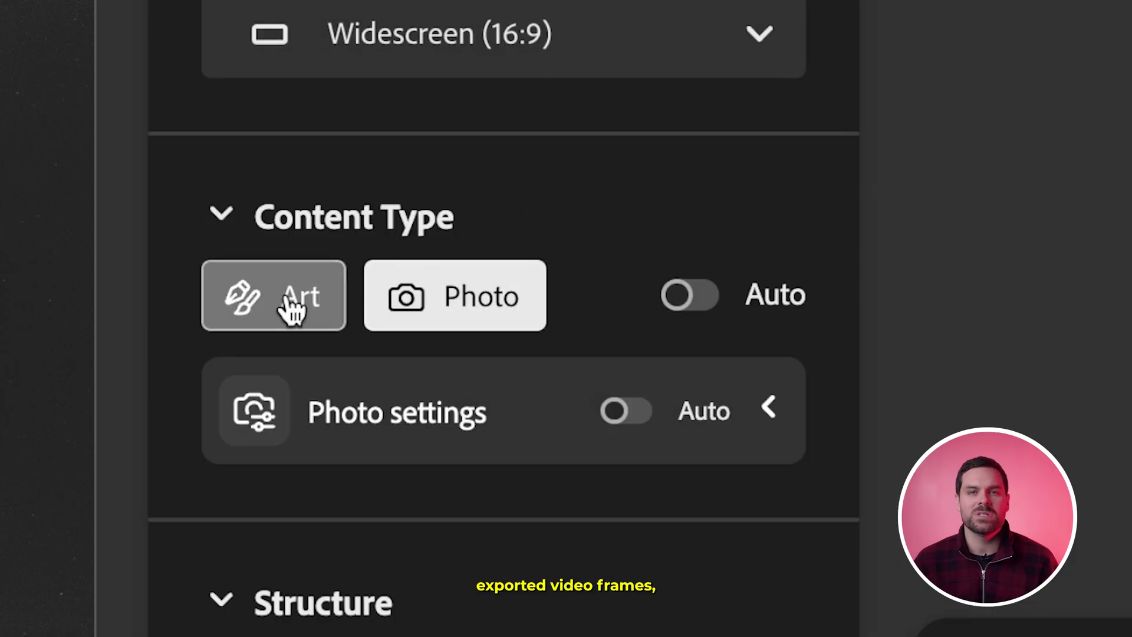
# Switch the content type to Art and load 2.jpg as the new reference frame.
pyautogui.click(283, 297)
pyautogui.click(268, 245)
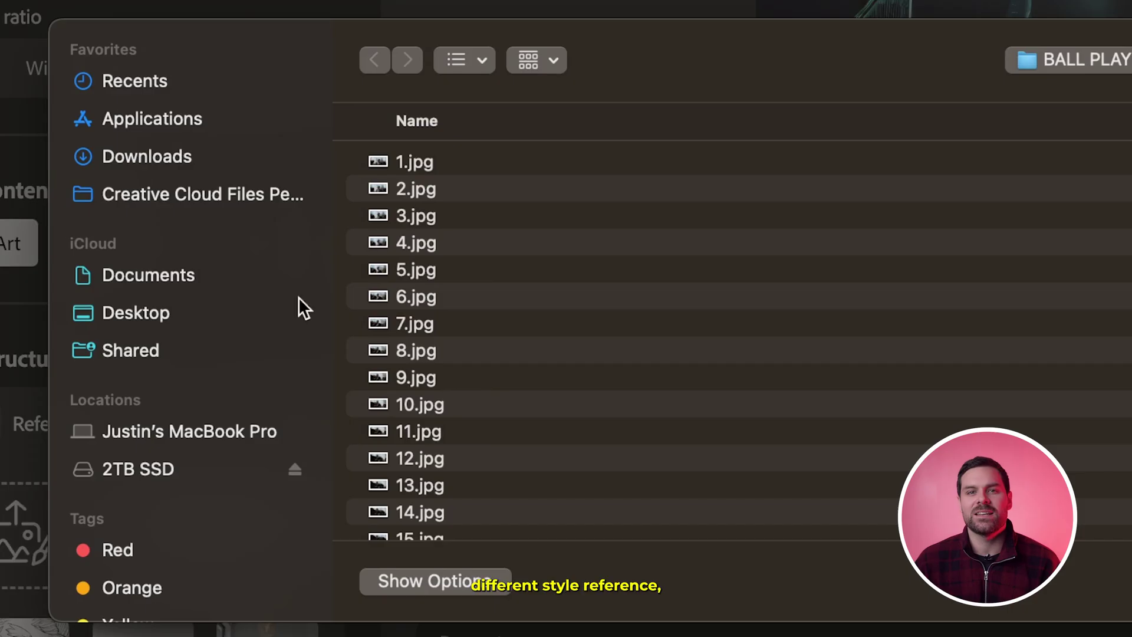
pyautogui.click(413, 188)
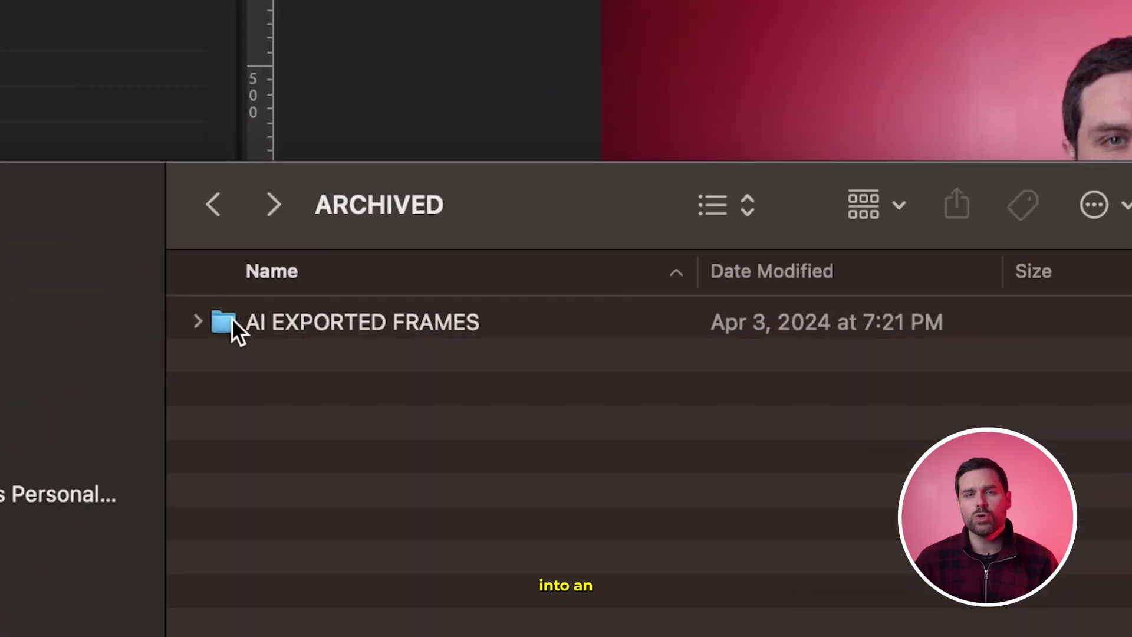
# Quick Look through the Firefly images inside the AI EXPORTED FRAMES folder.
pyautogui.doubleClick(232, 318)
pyautogui.click(231, 317)
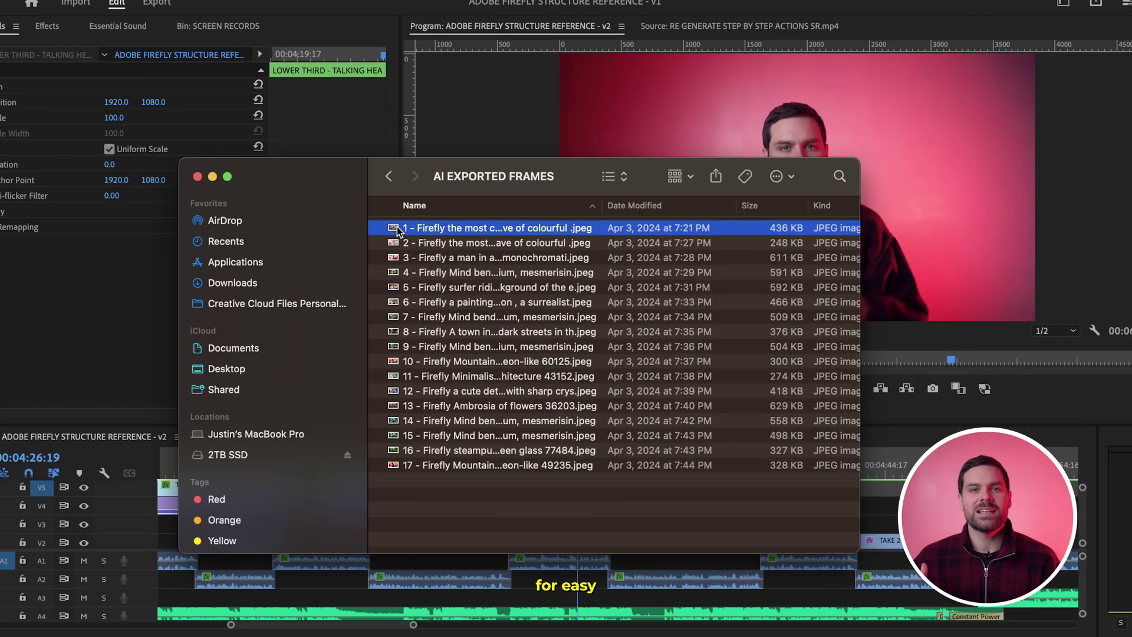
pyautogui.press('space')
pyautogui.press('Down')
pyautogui.press('Down')
pyautogui.press('Down')
pyautogui.press('Down')
pyautogui.press('Down')
pyautogui.press('Down')
pyautogui.press('Down')
pyautogui.press('Down')
pyautogui.press('Down')
pyautogui.press('Down')
pyautogui.press('Down')
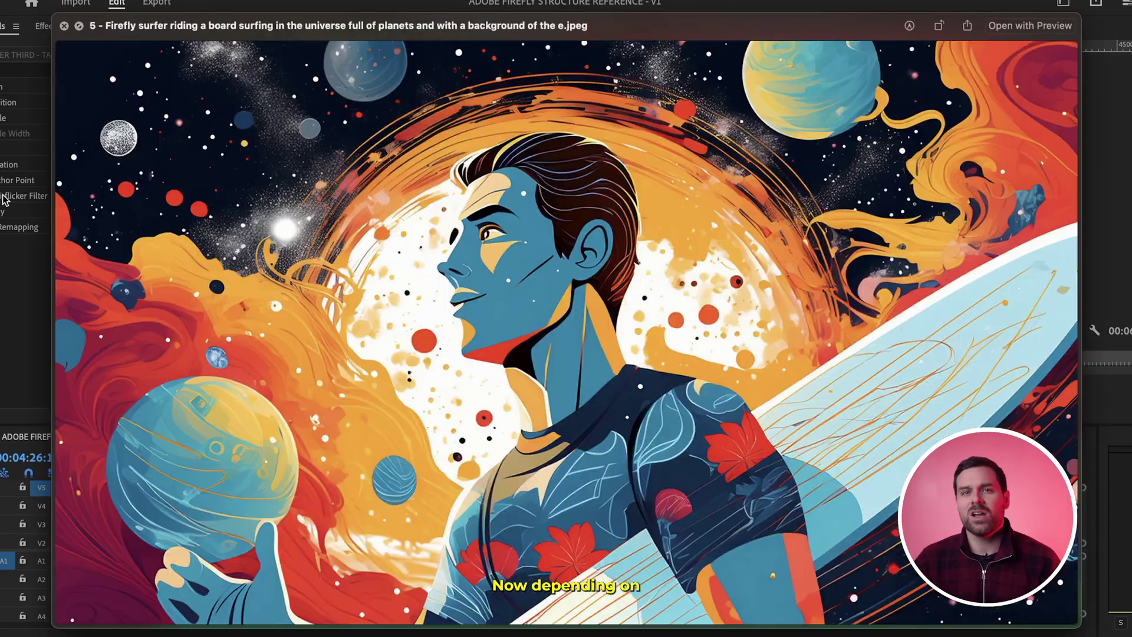
pyautogui.press('Down')
pyautogui.press('Down')
pyautogui.press('Down')
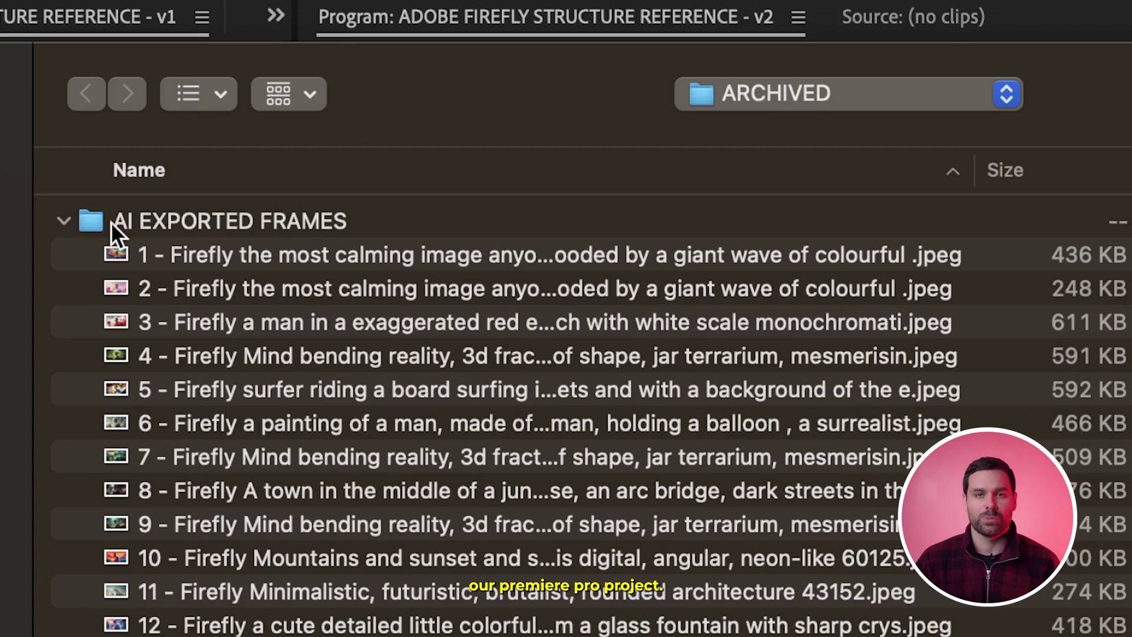
# Import the AI EXPORTED FRAMES folder and select all 17 stills.
pyautogui.click(557, 111)
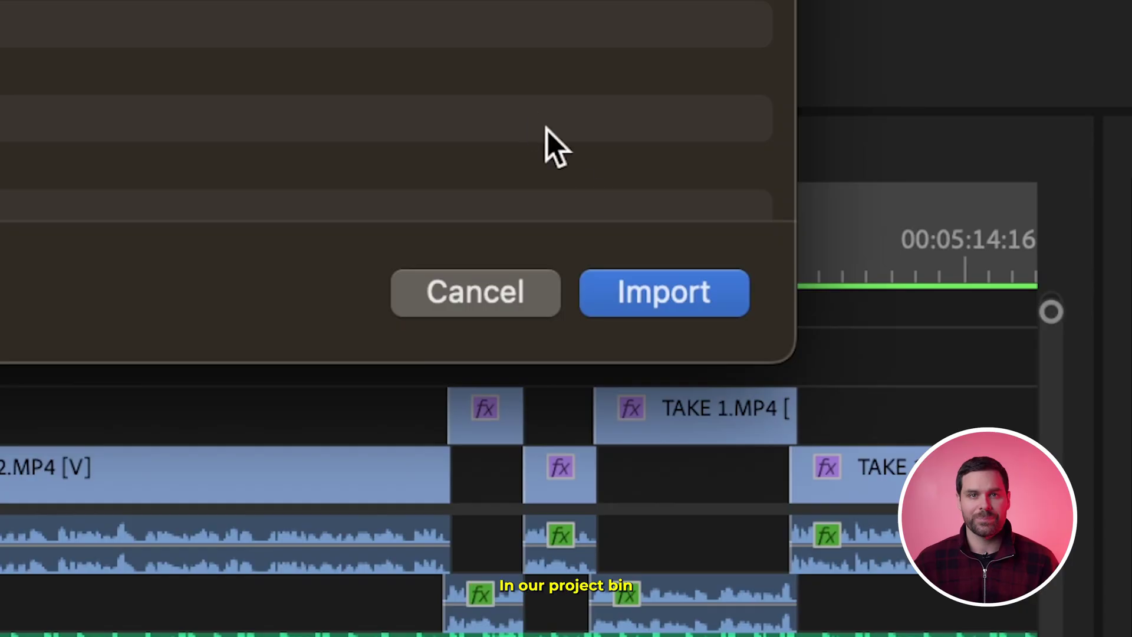
pyautogui.click(662, 283)
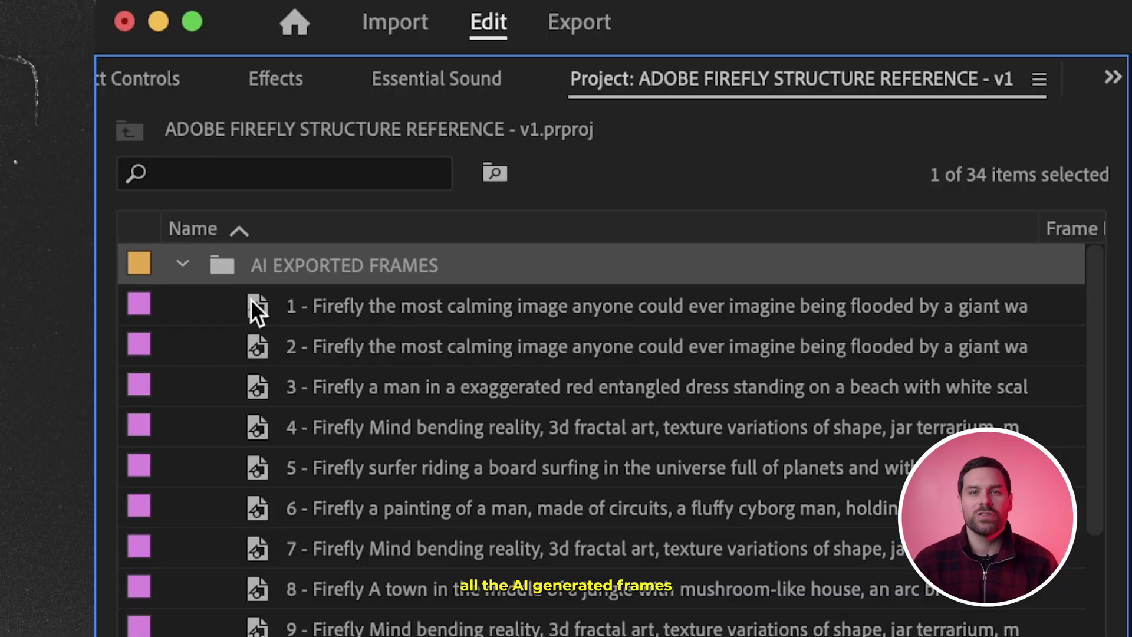
pyautogui.scroll(-3, 250, 299)
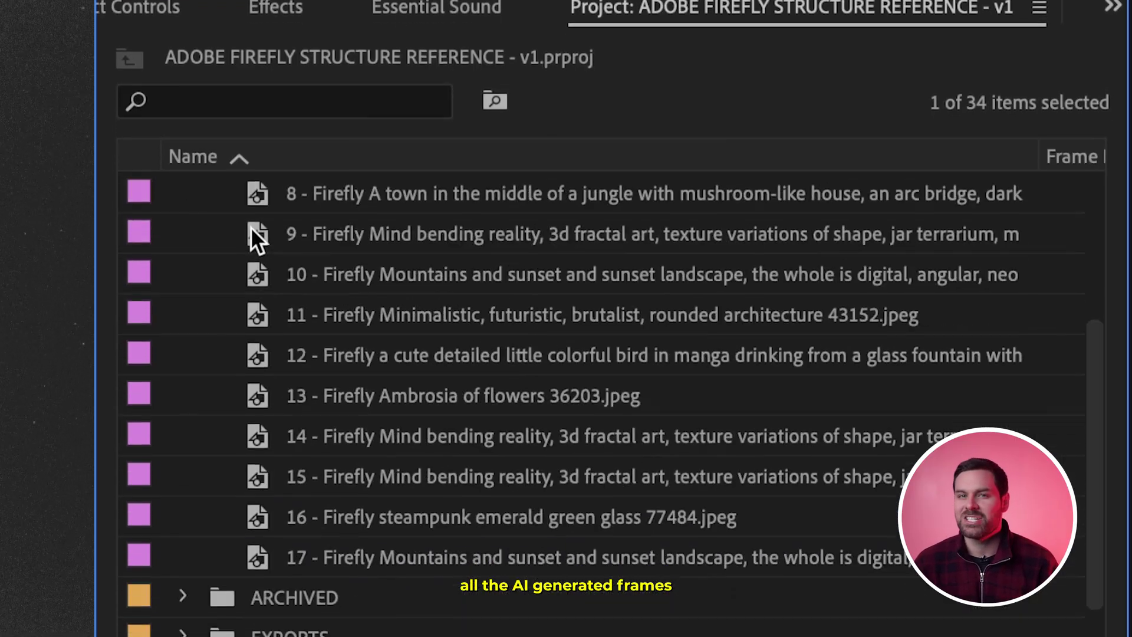
pyautogui.keyDown('shift'); pyautogui.click(259, 624); pyautogui.keyUp('shift')
# Set the 17 stills' duration to 00;00;00;03 and reselect them in the project.
pyautogui.rightClick(463, 307)
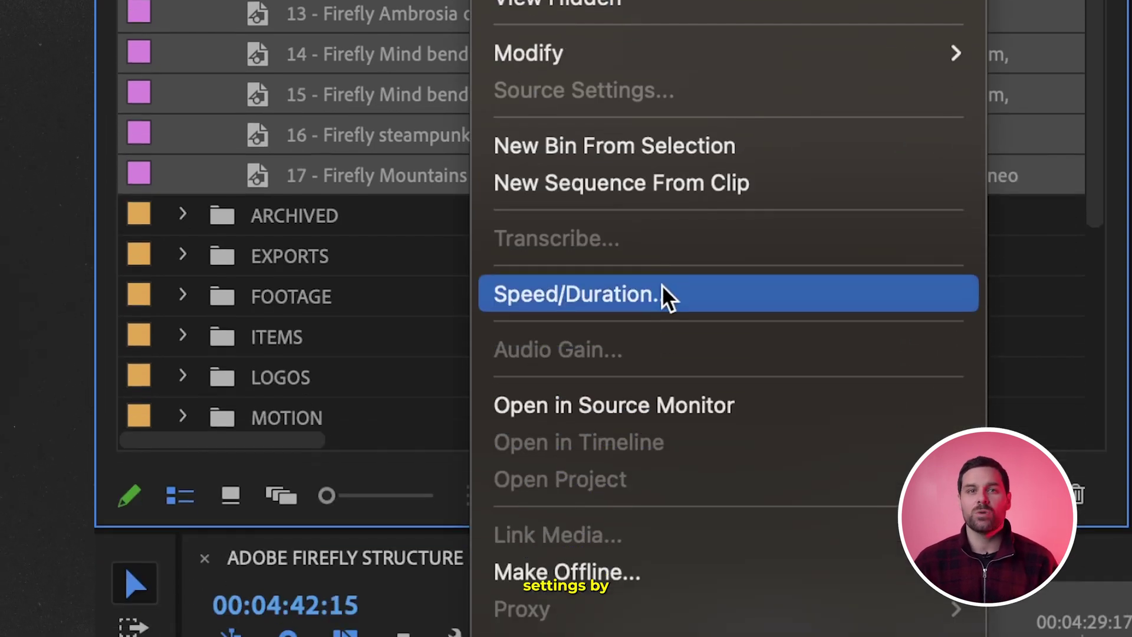
pyautogui.click(662, 292)
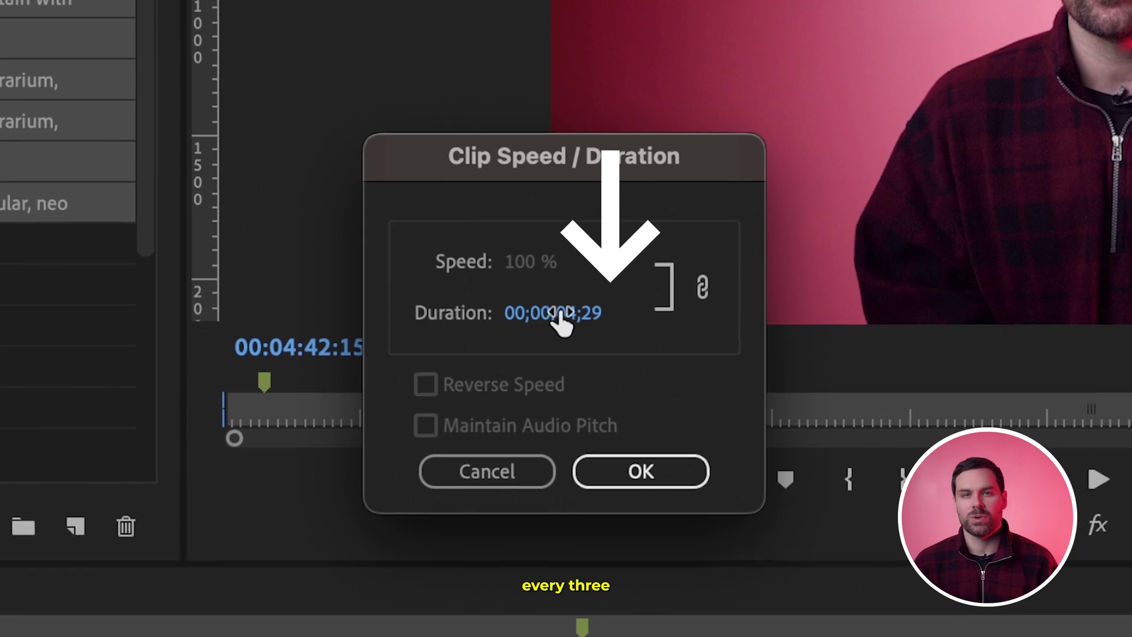
pyautogui.click(560, 312)
pyautogui.click(573, 313)
pyautogui.press('BackSpace')
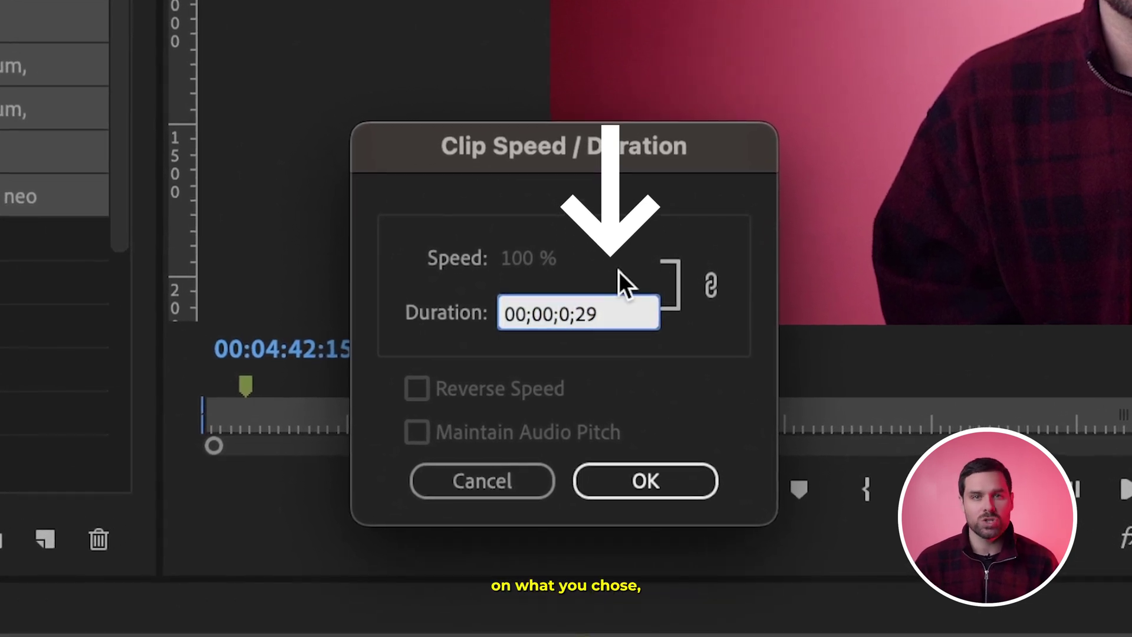
pyautogui.write('0')
pyautogui.press('BackSpace')
pyautogui.press('BackSpace')
pyautogui.write('03')
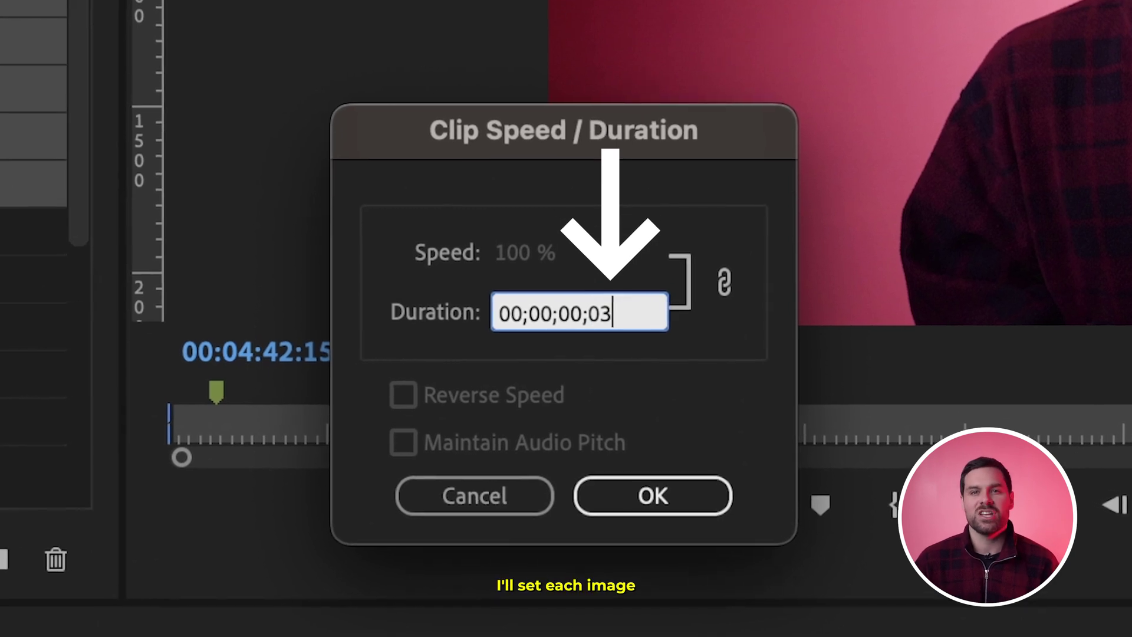
pyautogui.click(678, 506)
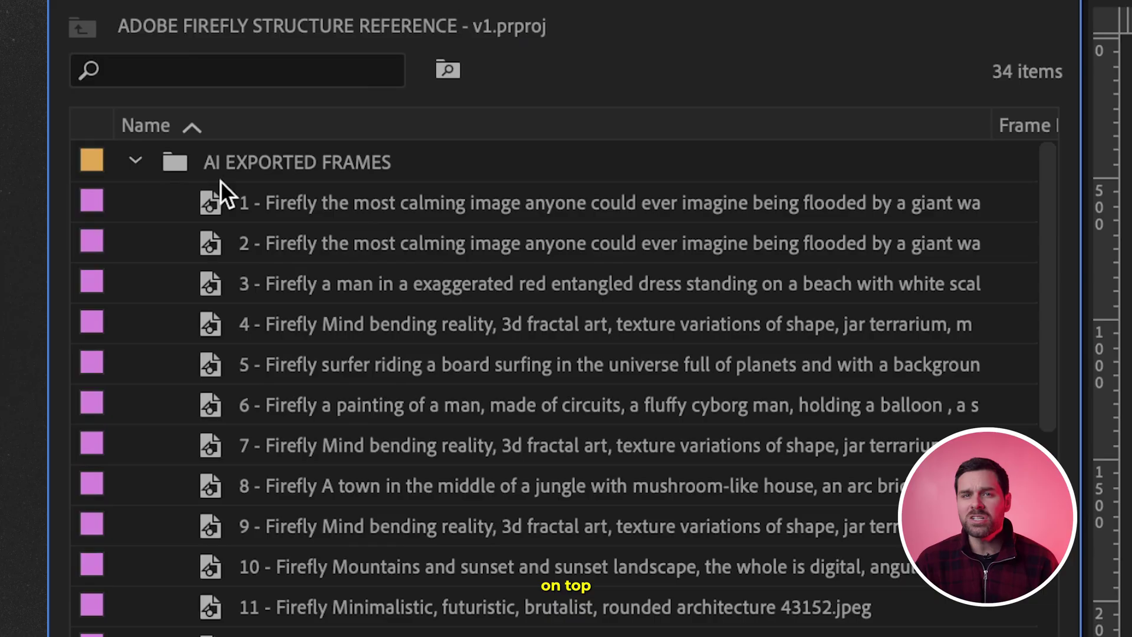
pyautogui.click(223, 187)
pyautogui.scroll(-3, 246, 189)
pyautogui.keyDown('shift'); pyautogui.click(212, 445); pyautogui.keyUp('shift')
# Place the stills on V2 over the player clip and nest both as Nested Sequence 27.
pyautogui.moveTo(212, 445); pyautogui.dragTo(493, 504)
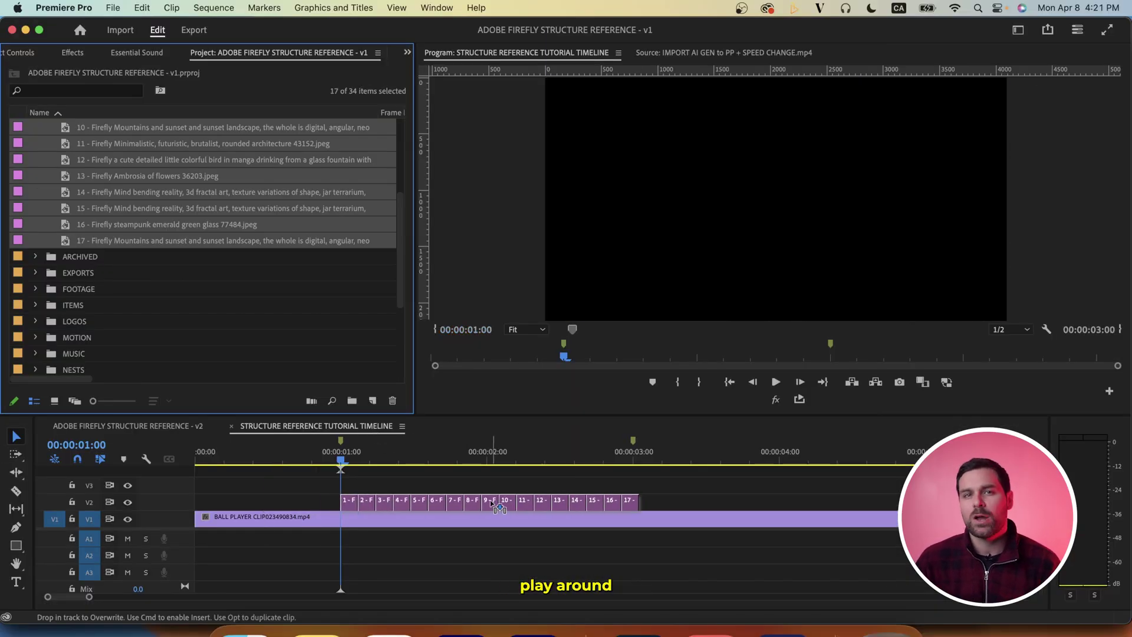
pyautogui.click(345, 502)
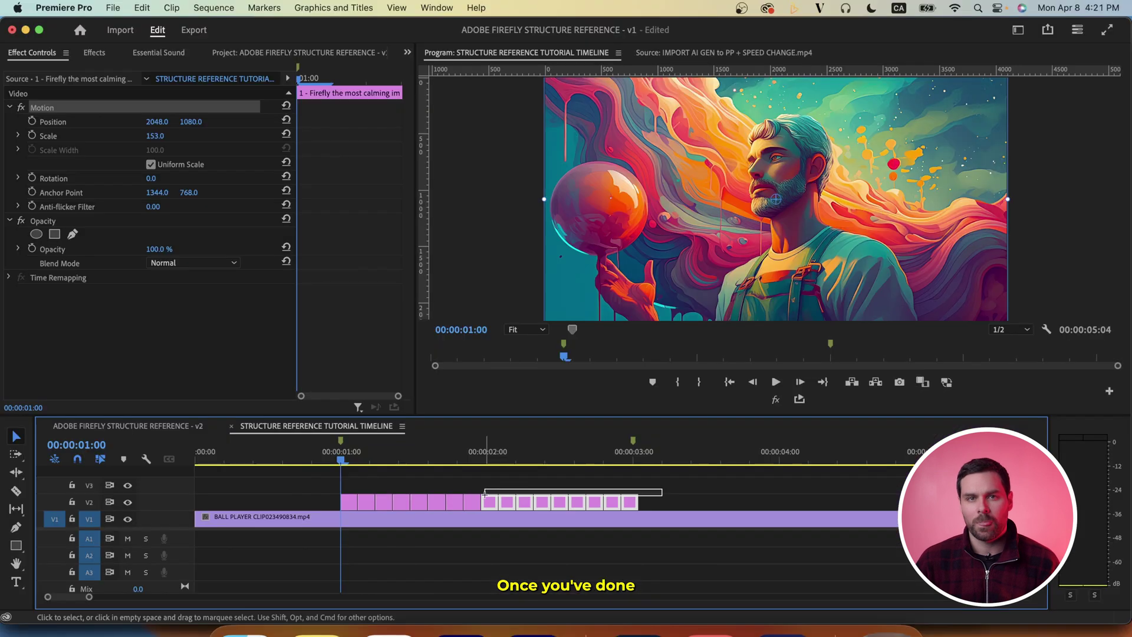
pyautogui.click(370, 458)
pyautogui.press('-')
pyautogui.moveTo(443, 478); pyautogui.dragTo(248, 520)
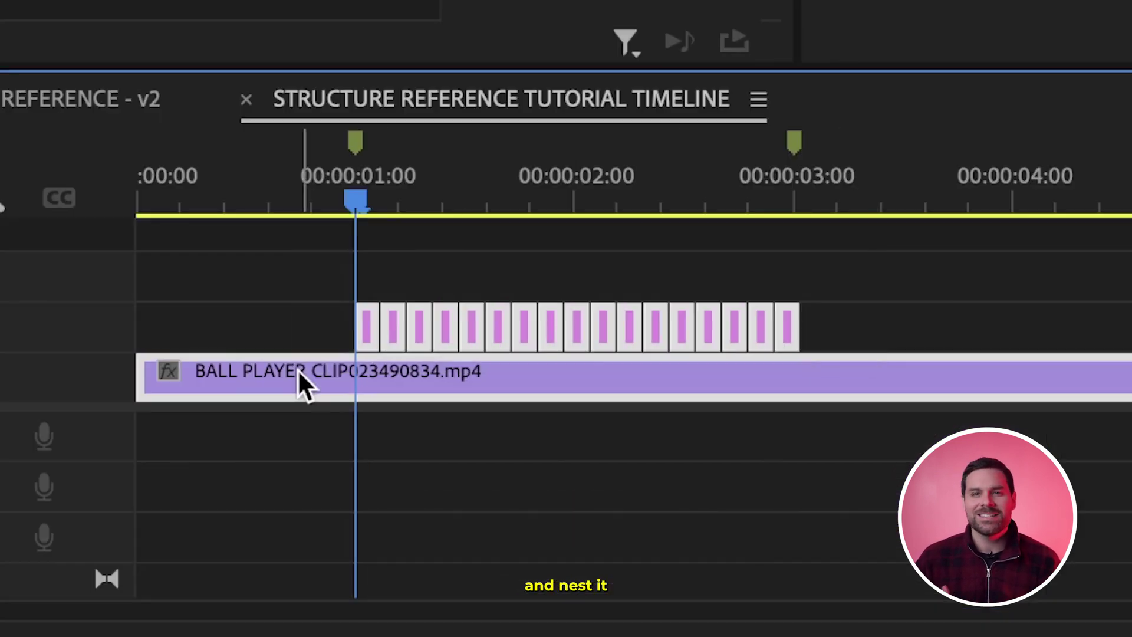
pyautogui.rightClick(249, 520)
pyautogui.click(654, 363)
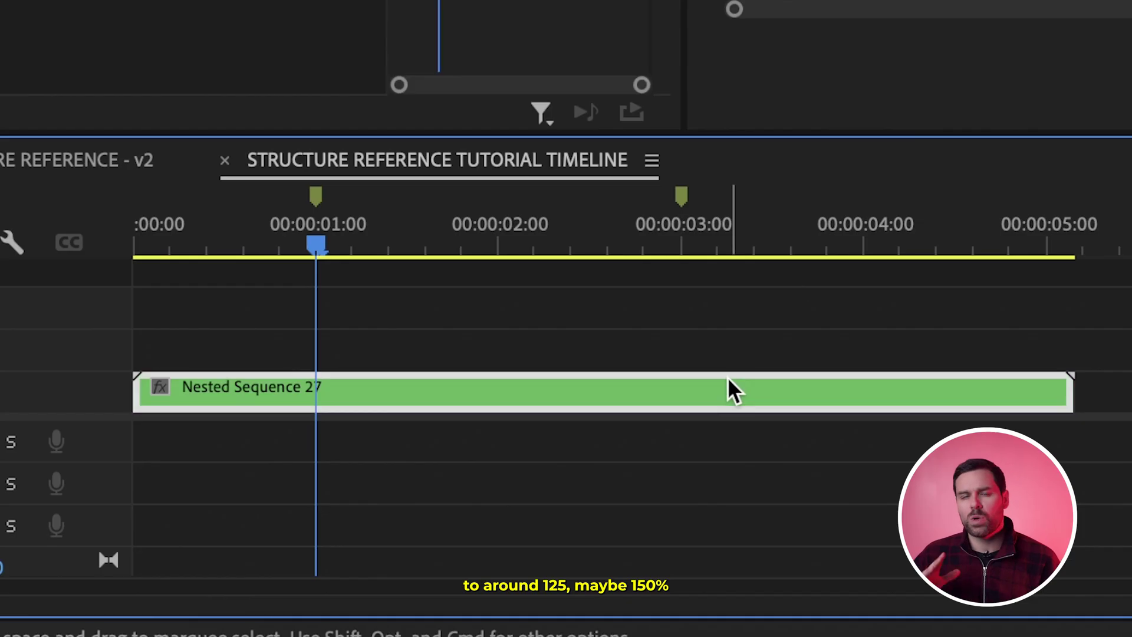
# Speed up Nested Sequence 27 to 150%.
pyautogui.press('super+r')
pyautogui.write('1')
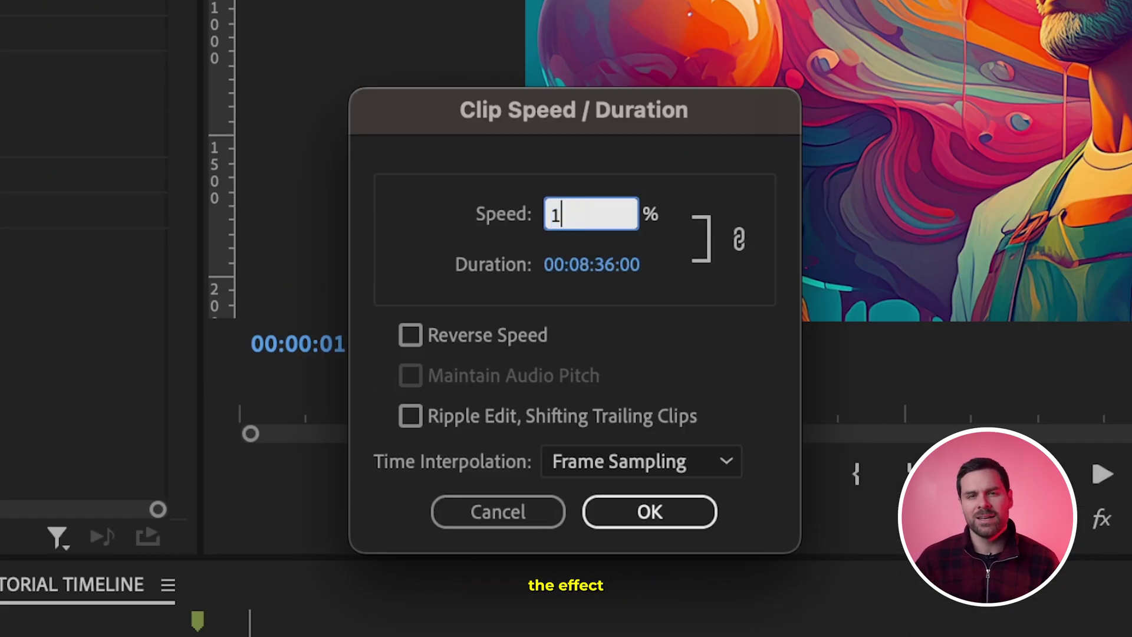
pyautogui.press('Return')
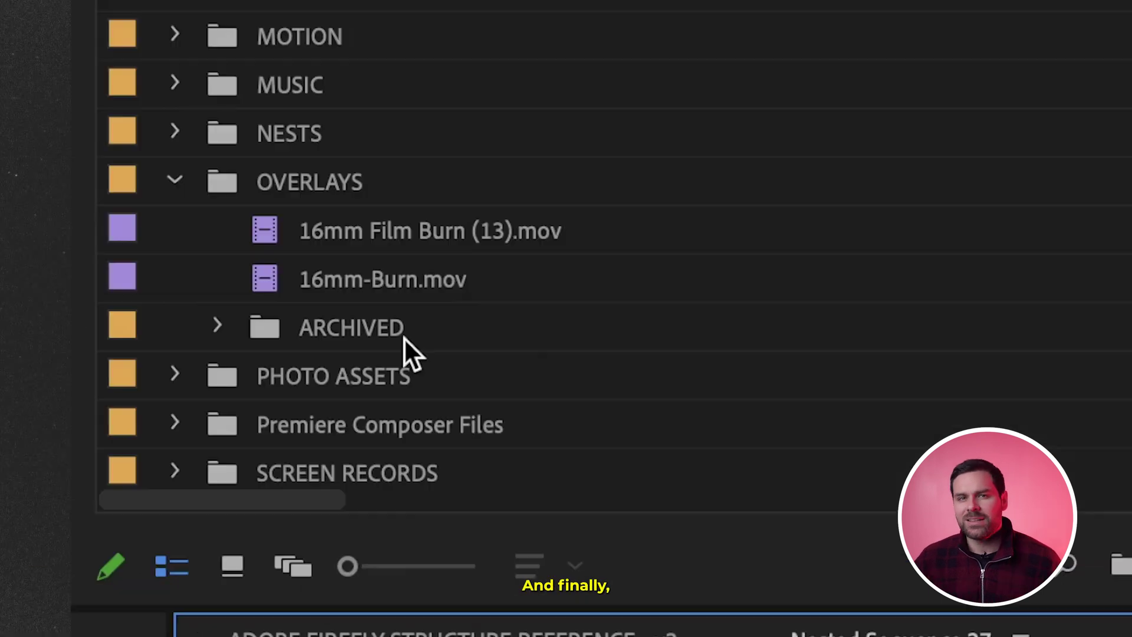
# Drop the 16mm-Burn.mov overlay onto V3 above the stills and play back the sequence.
pyautogui.moveTo(268, 270); pyautogui.dragTo(815, 636)
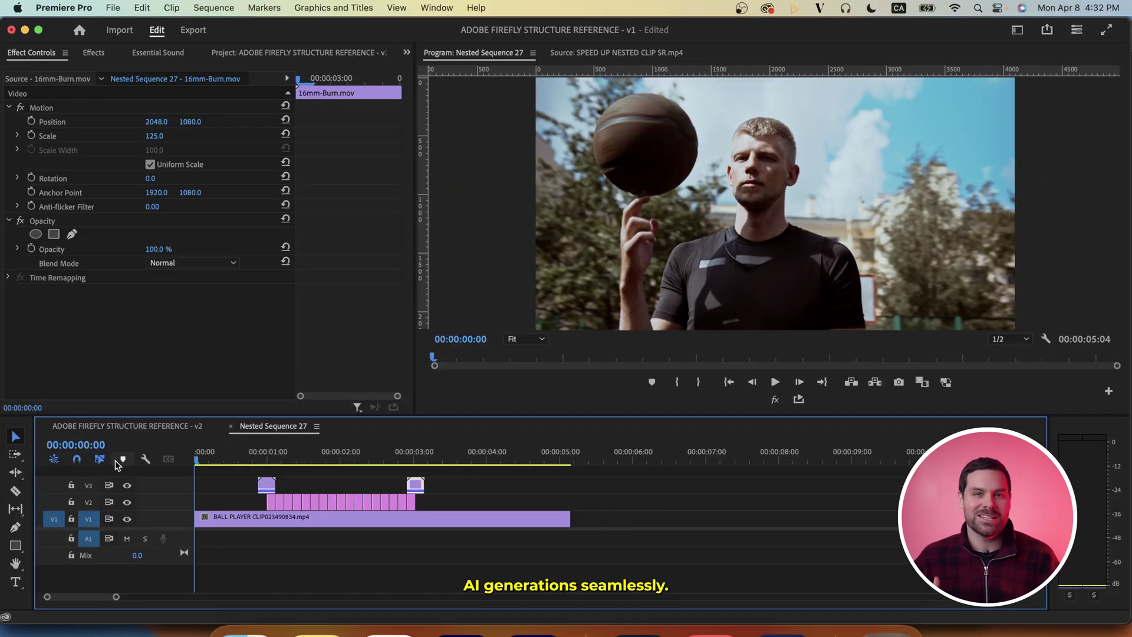
pyautogui.press('space')
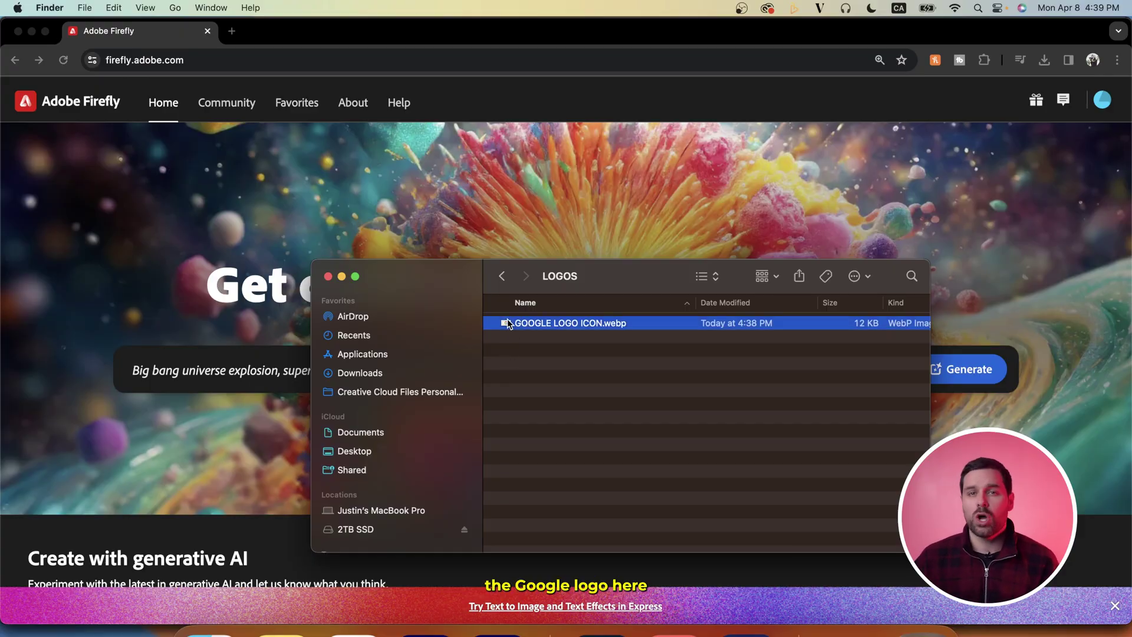
# Set Firefly's aspect ratio to Widescreen (16:9) and content type to Art.
pyautogui.press('space')
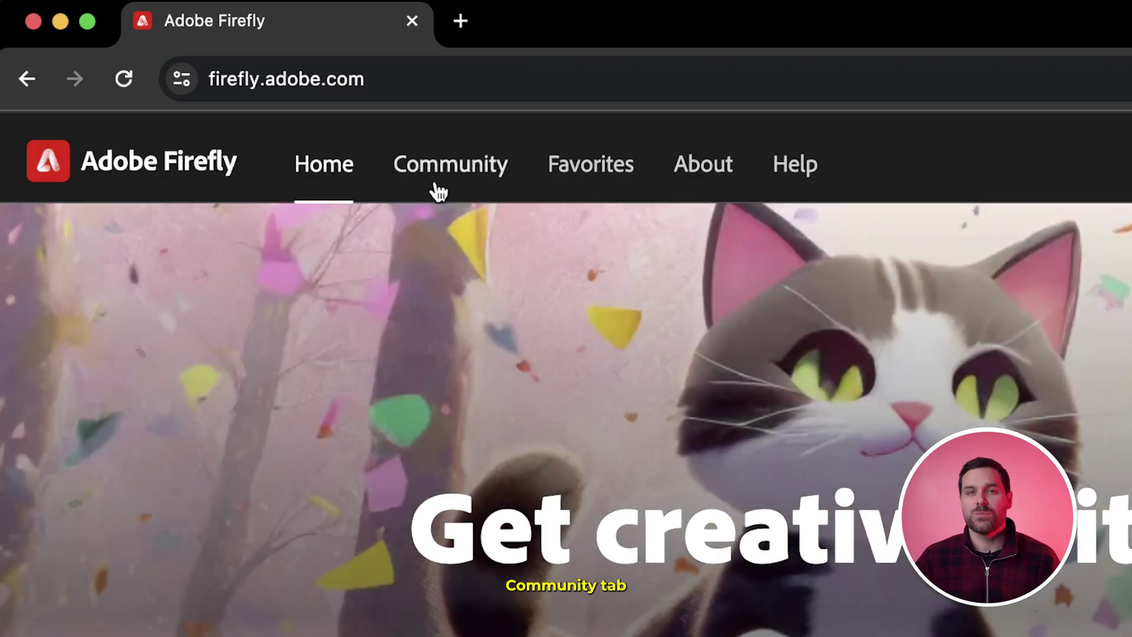
pyautogui.click(455, 172)
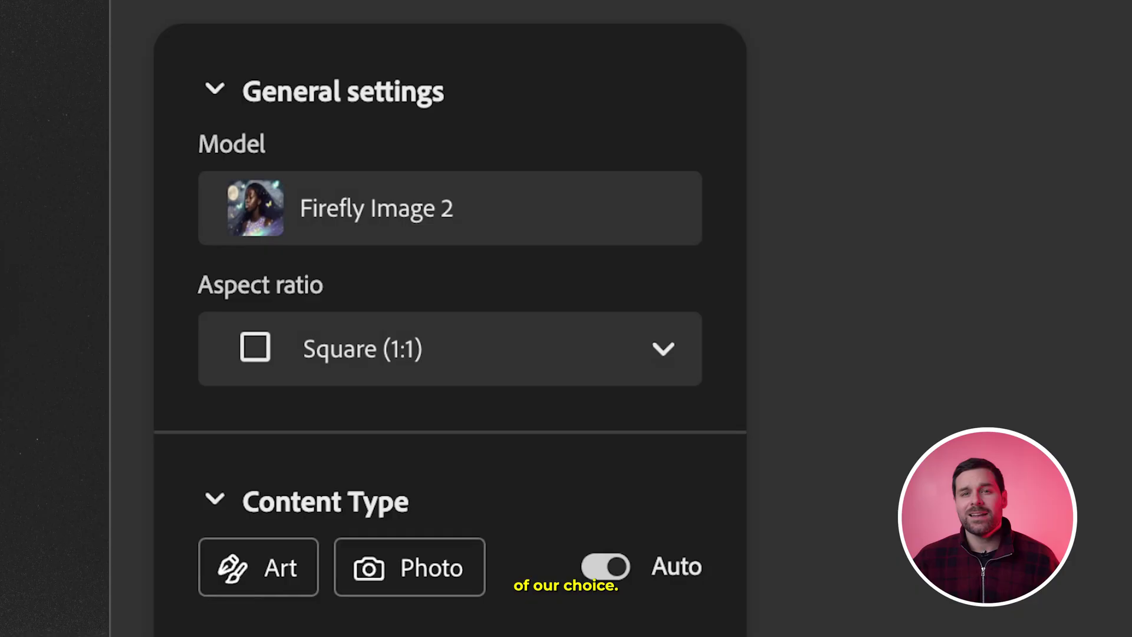
pyautogui.click(675, 357)
pyautogui.click(524, 444)
pyautogui.click(293, 307)
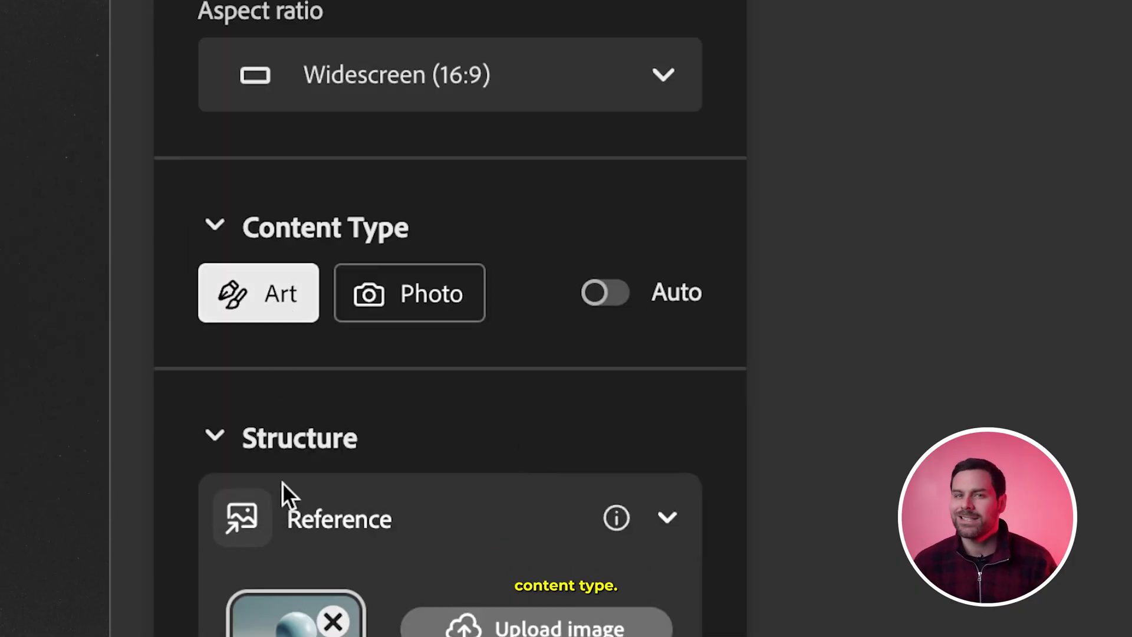
# Use the Google logo as a maximum-strength structure reference and generate the sakura garden images.
pyautogui.click(283, 619)
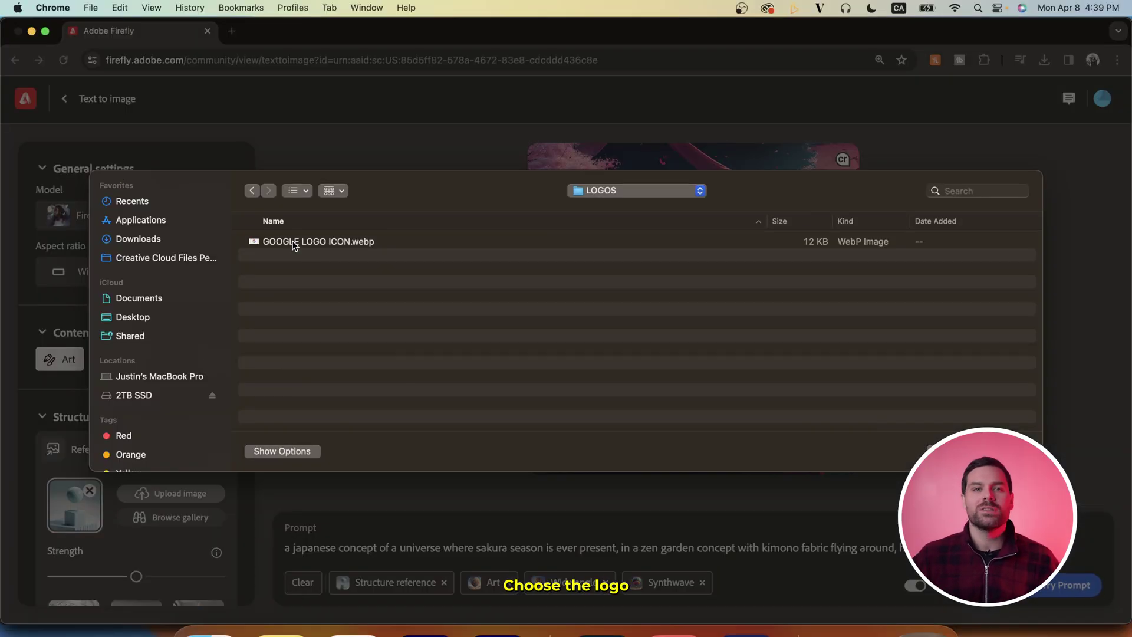
pyautogui.click(293, 244)
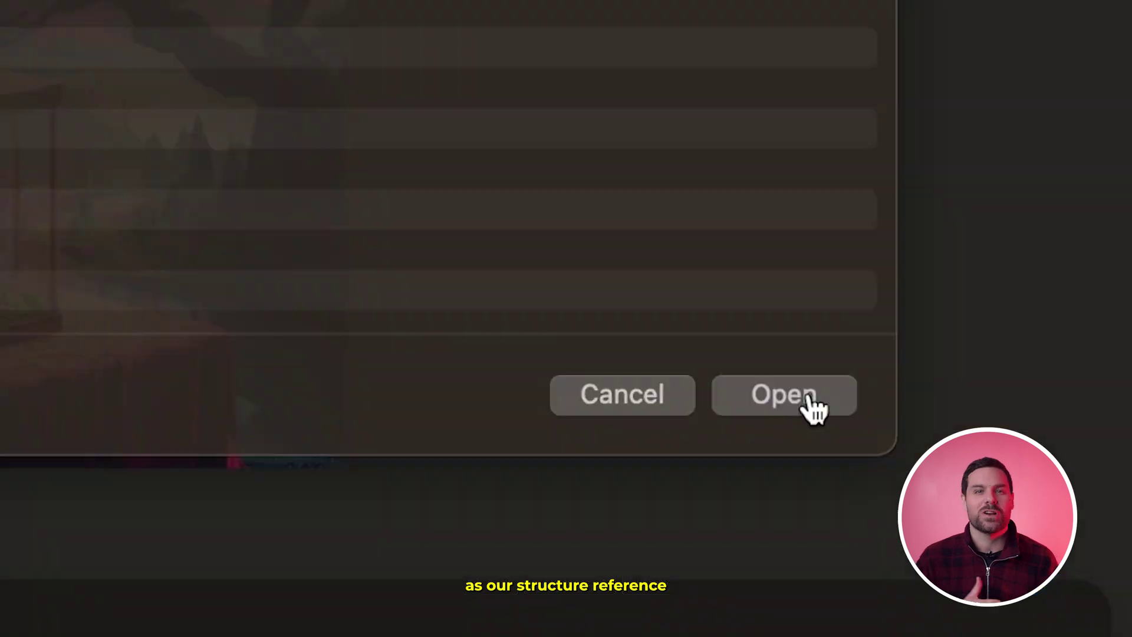
pyautogui.click(1007, 451)
pyautogui.moveTo(404, 544); pyautogui.dragTo(600, 540)
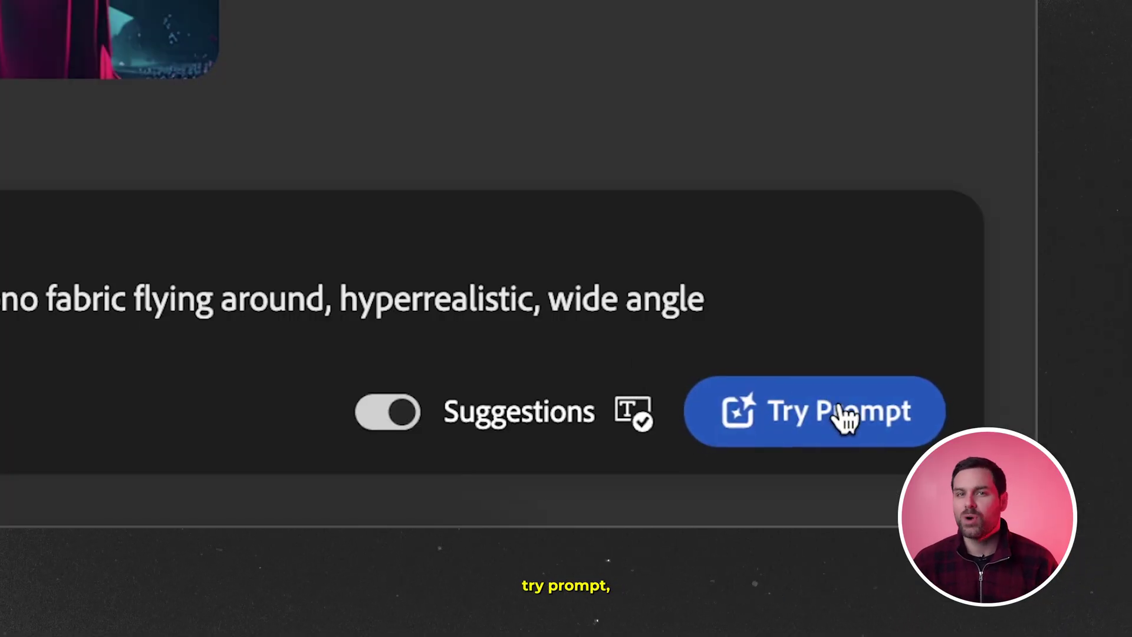
pyautogui.click(844, 416)
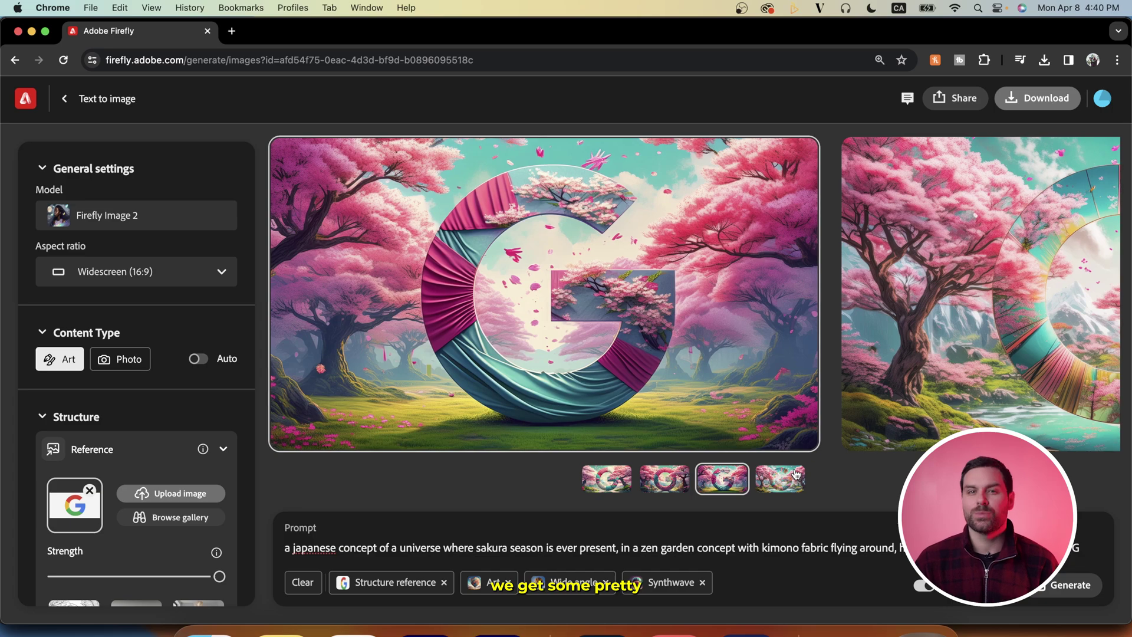
pyautogui.click(796, 473)
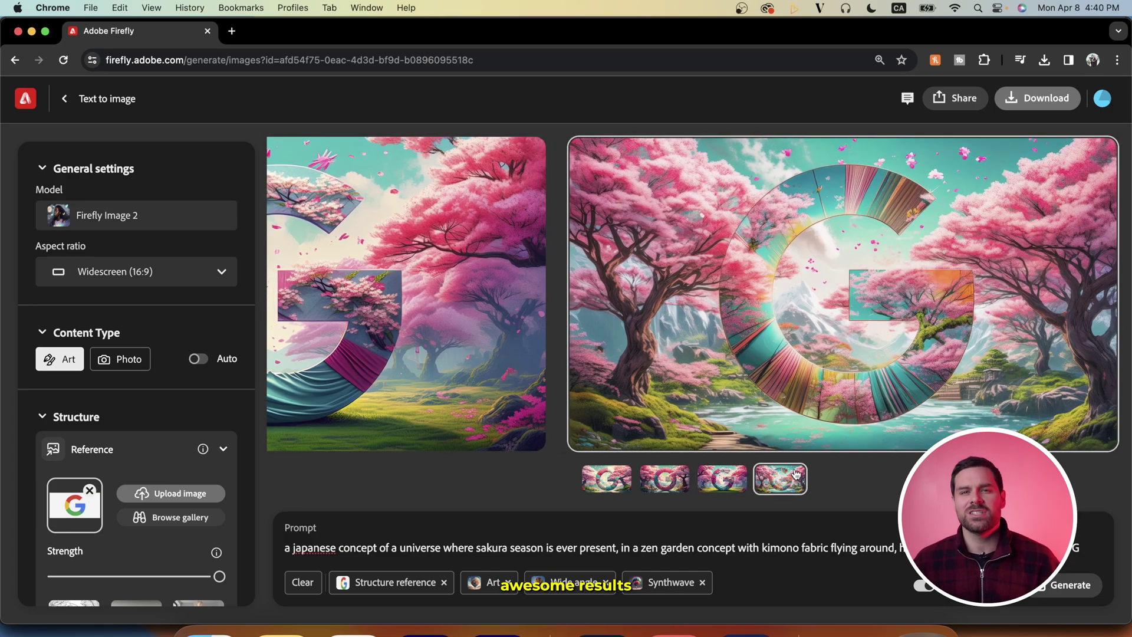
pyautogui.click(616, 485)
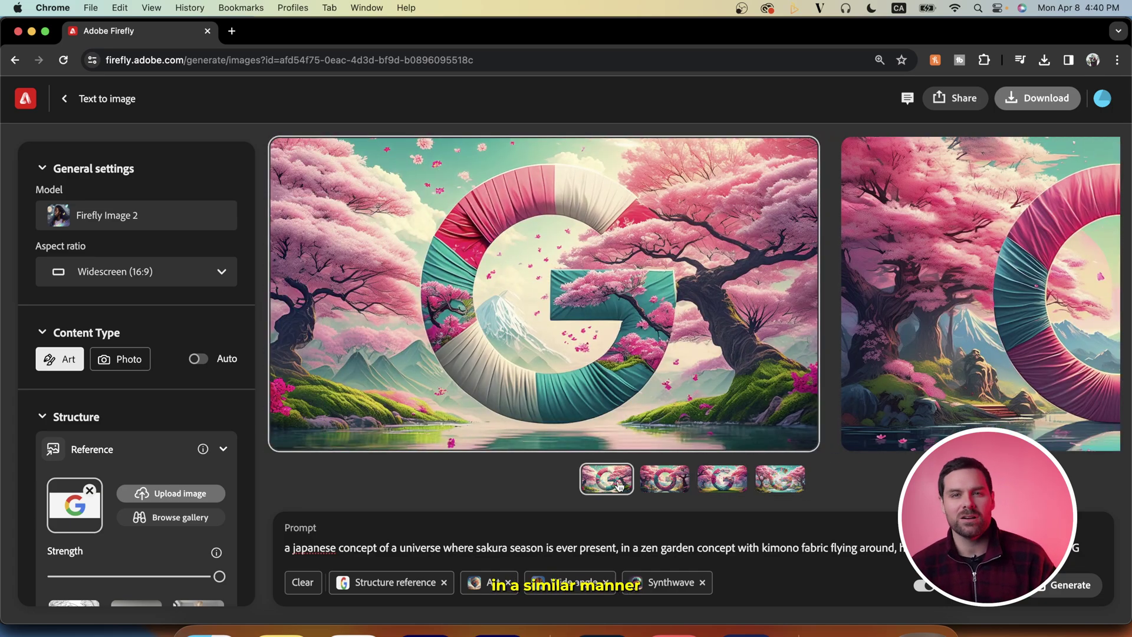